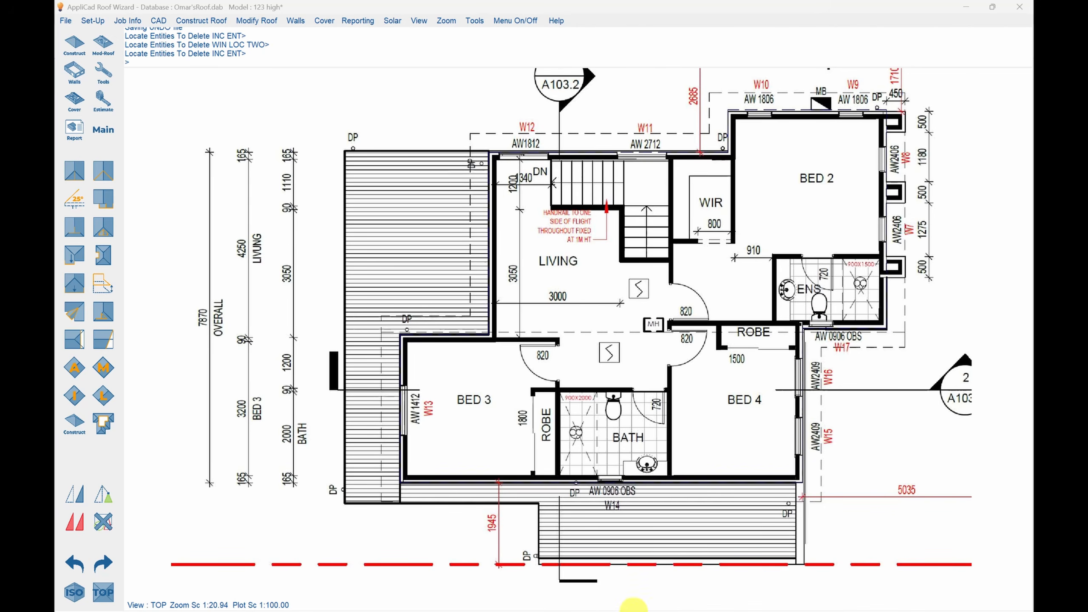
Switch to the architectural drawings PDF and examine the roof plan's outline and fall angles, plus the sheet that follows.
{"action": "key", "text": "alt+Tab"}
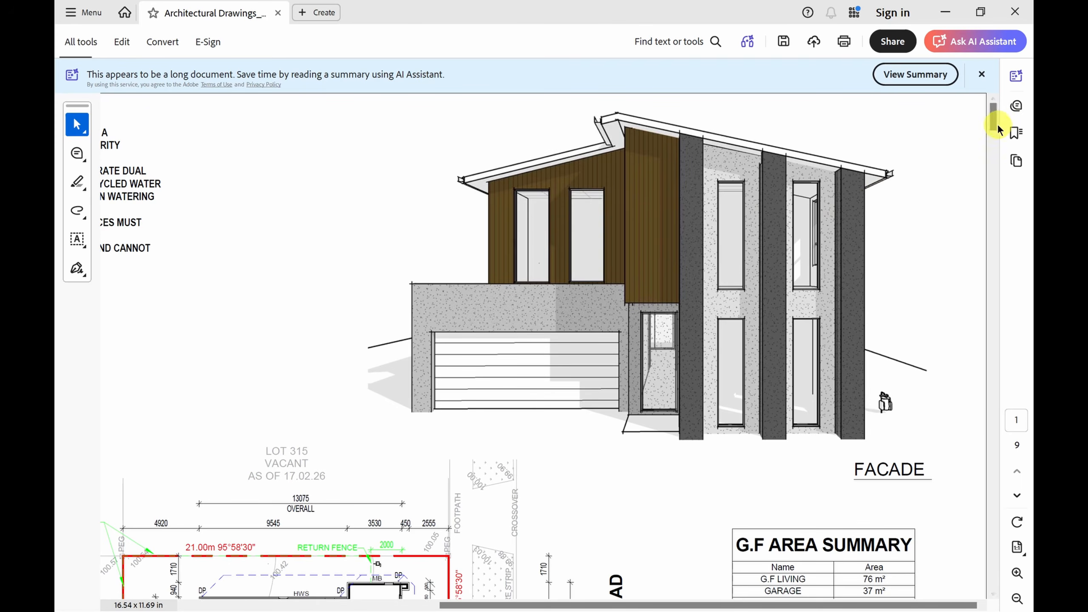
{"action": "left_click_drag", "start_coordinate": [994, 114], "coordinate": [994, 282]}
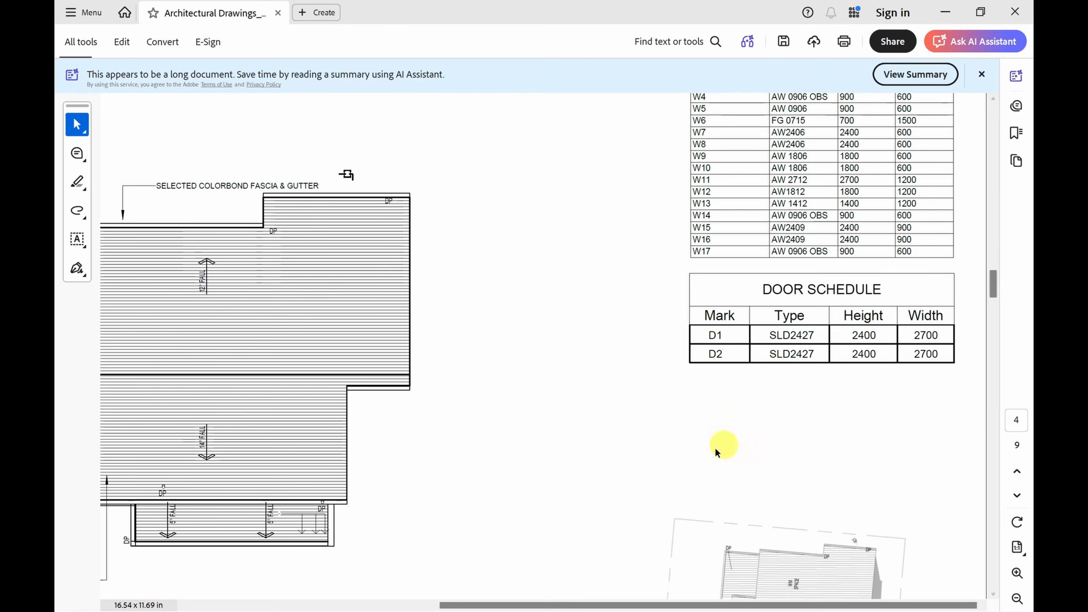
{"action": "left_click_drag", "start_coordinate": [654, 605], "coordinate": [507, 604]}
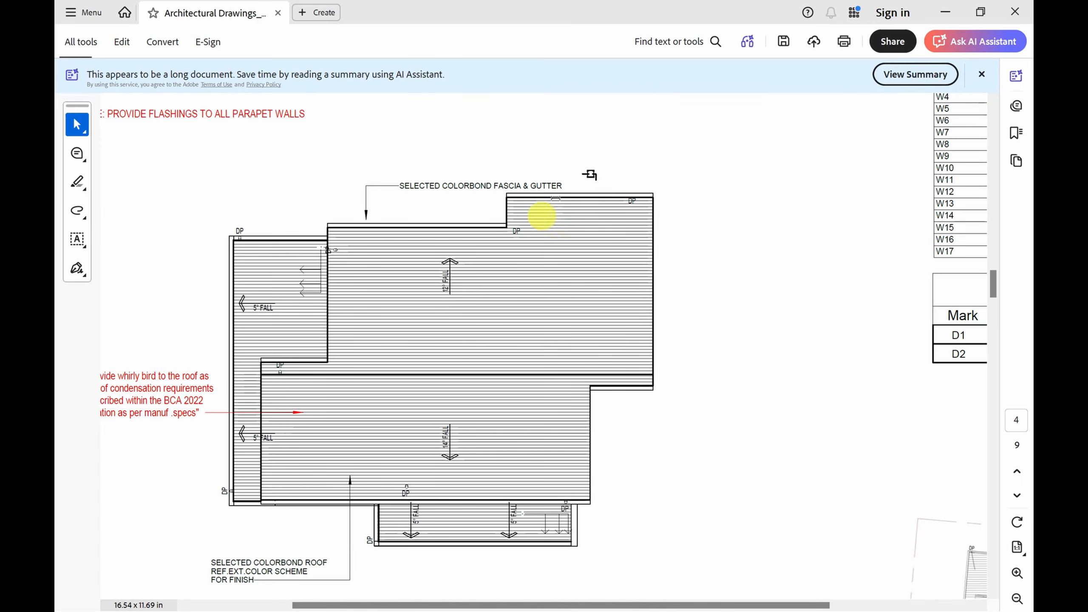
{"action": "left_click_drag", "start_coordinate": [992, 285], "coordinate": [994, 317]}
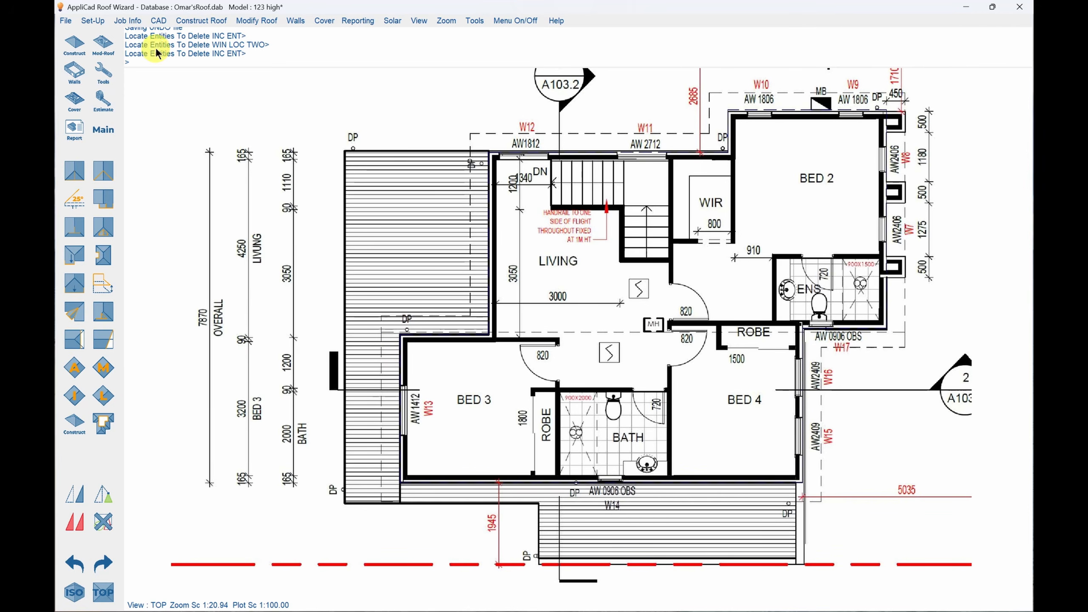
In AppliCad Roof Wizard, digitize the upper-storey roof outline over the floor plan, about 12615 by 8795 mm, and close it square.
{"action": "left_click", "coordinate": [107, 131]}
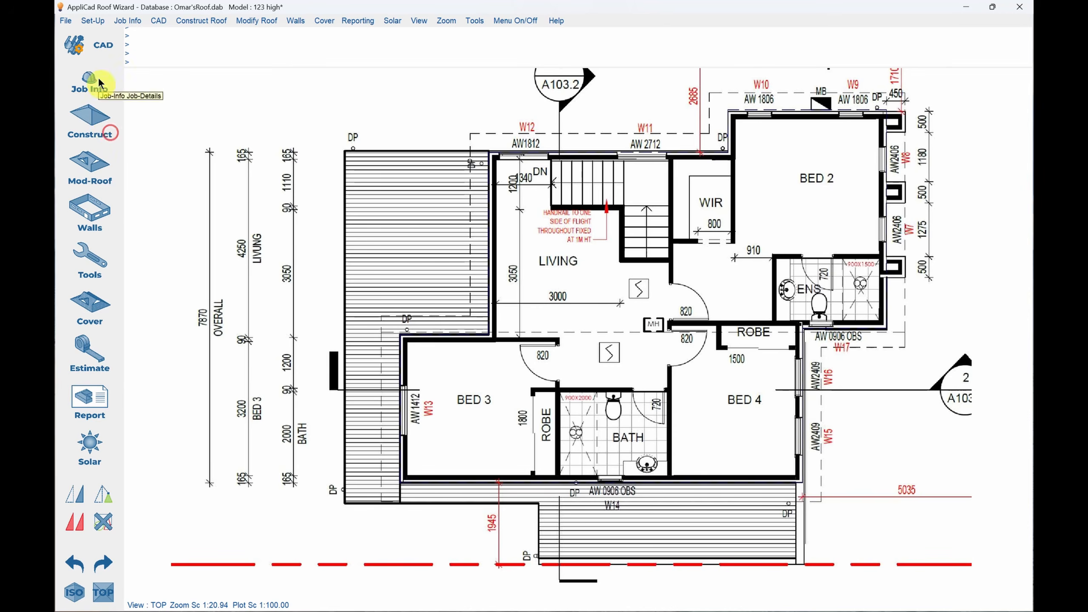
{"action": "left_click", "coordinate": [97, 137]}
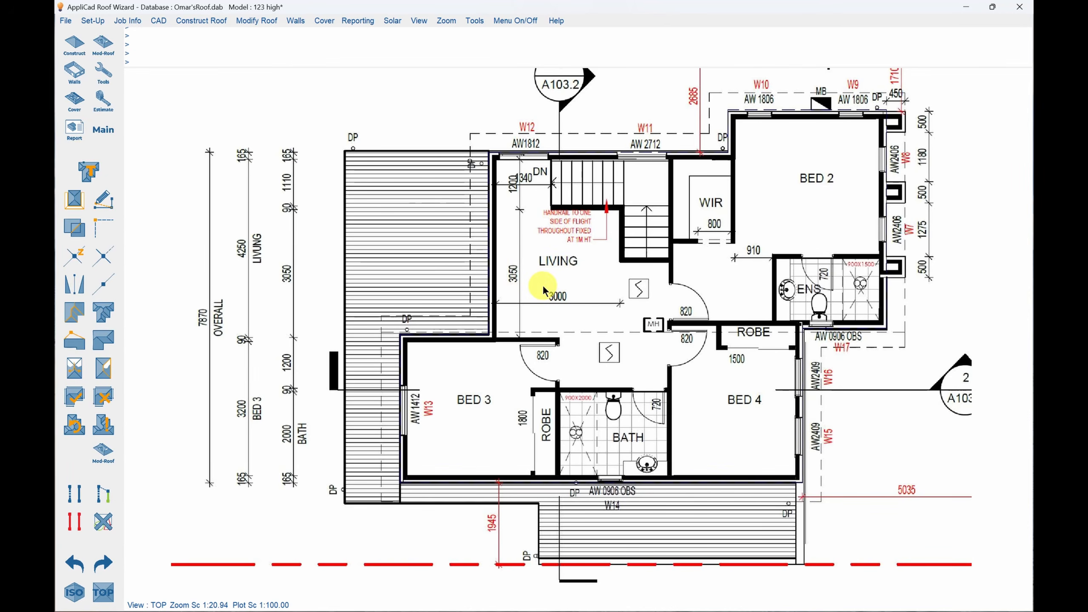
{"action": "left_click", "coordinate": [470, 377]}
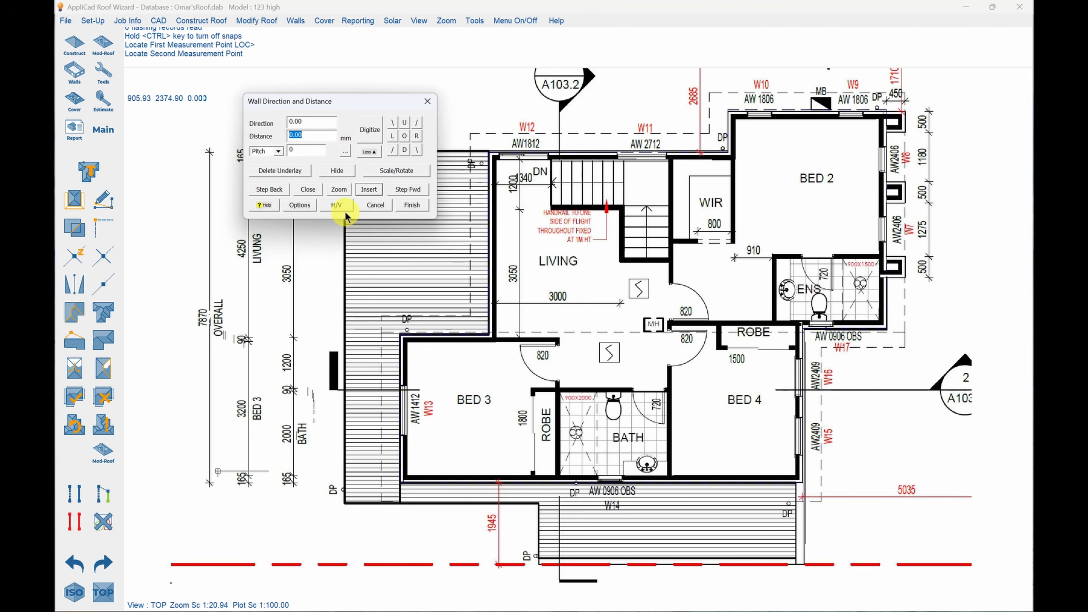
{"action": "left_click", "coordinate": [371, 133]}
{"action": "left_click", "coordinate": [582, 342]}
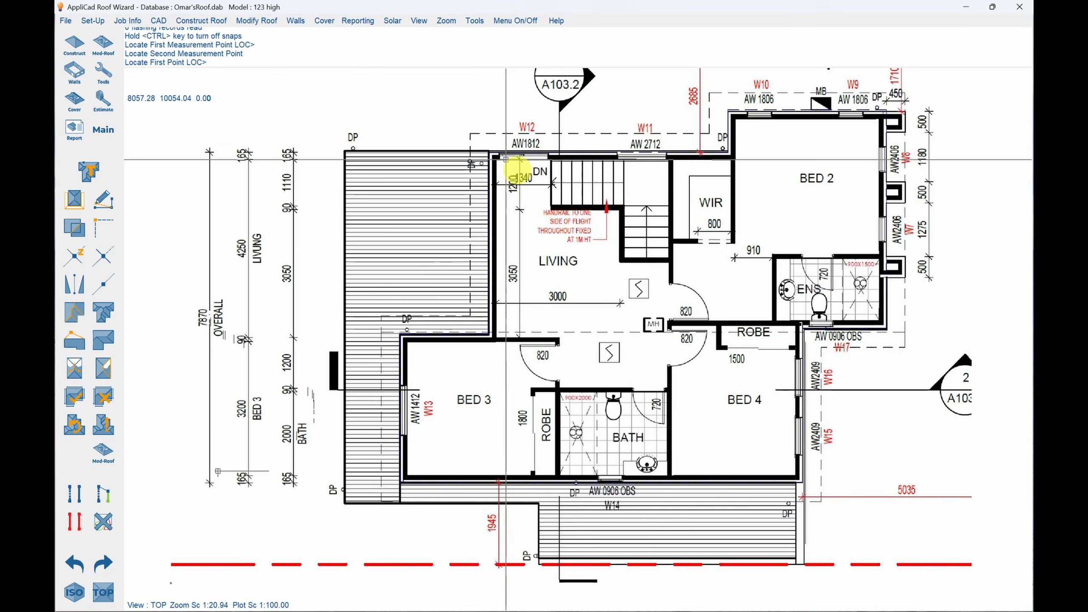
{"action": "left_click", "coordinate": [380, 502]}
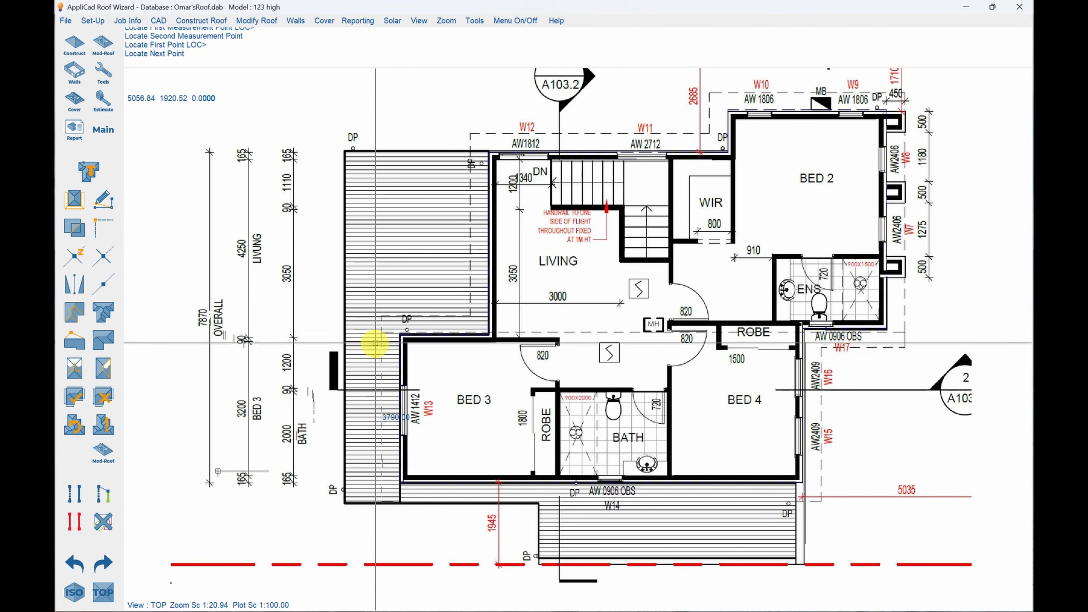
{"action": "left_click", "coordinate": [378, 129]}
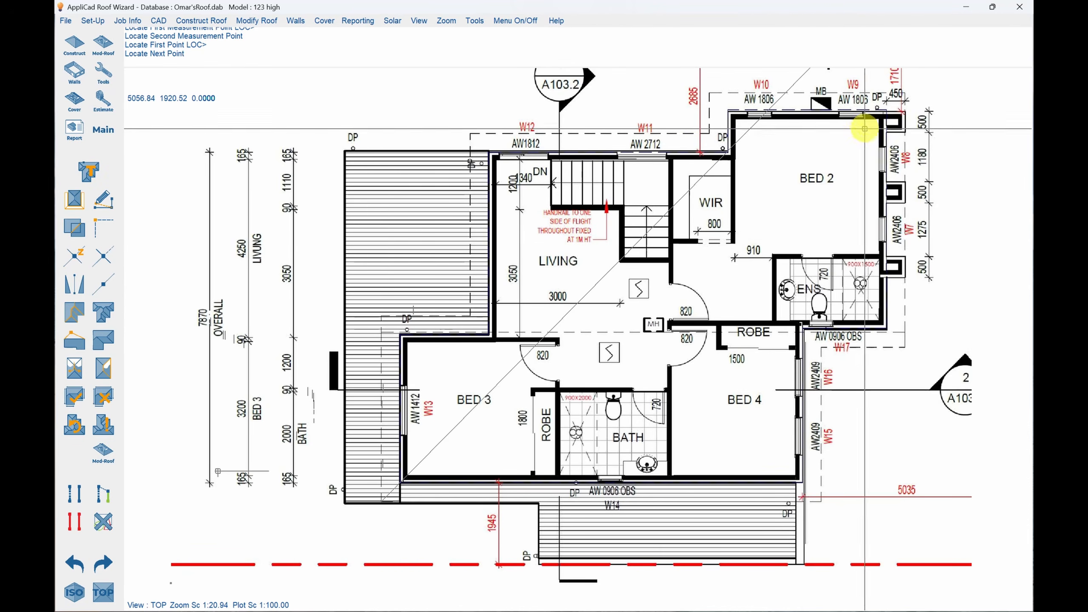
{"action": "left_click", "coordinate": [900, 123]}
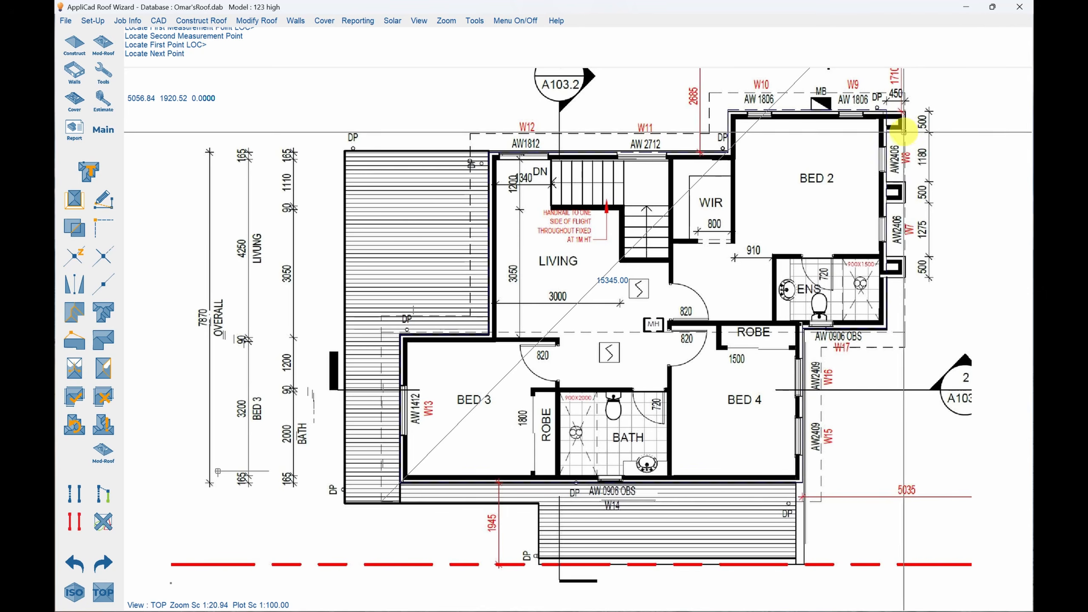
{"action": "left_click", "coordinate": [374, 132]}
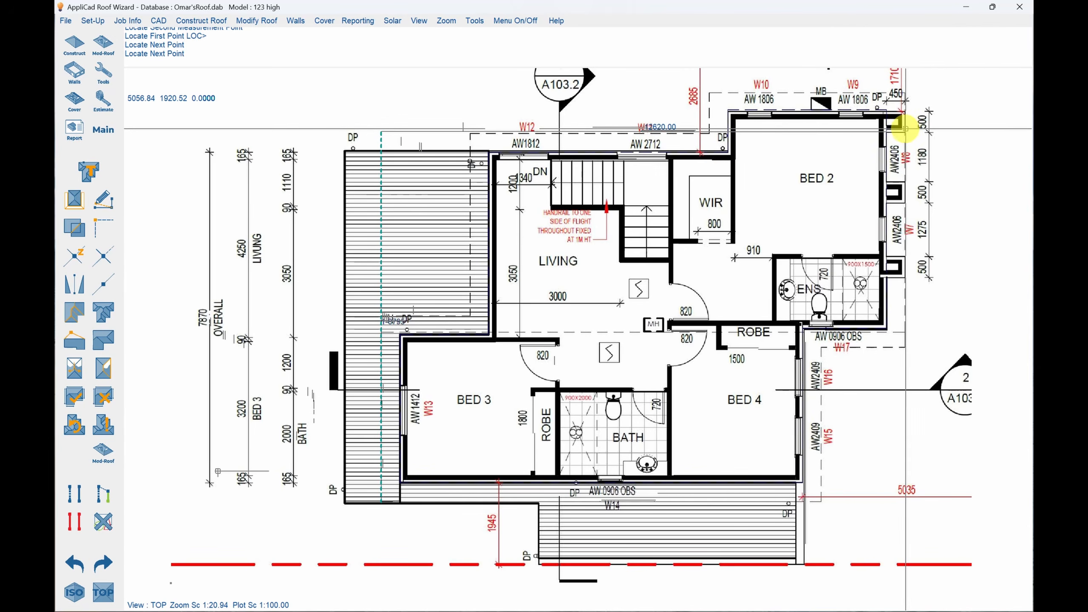
{"action": "left_click", "coordinate": [902, 127]}
{"action": "right_click", "coordinate": [911, 253]}
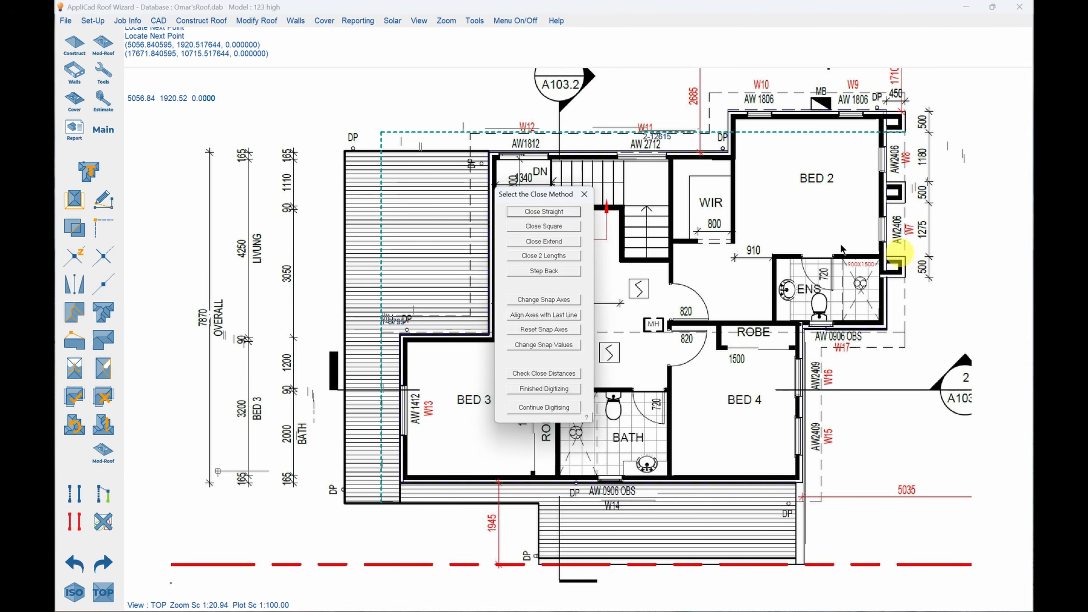
{"action": "left_click", "coordinate": [545, 227]}
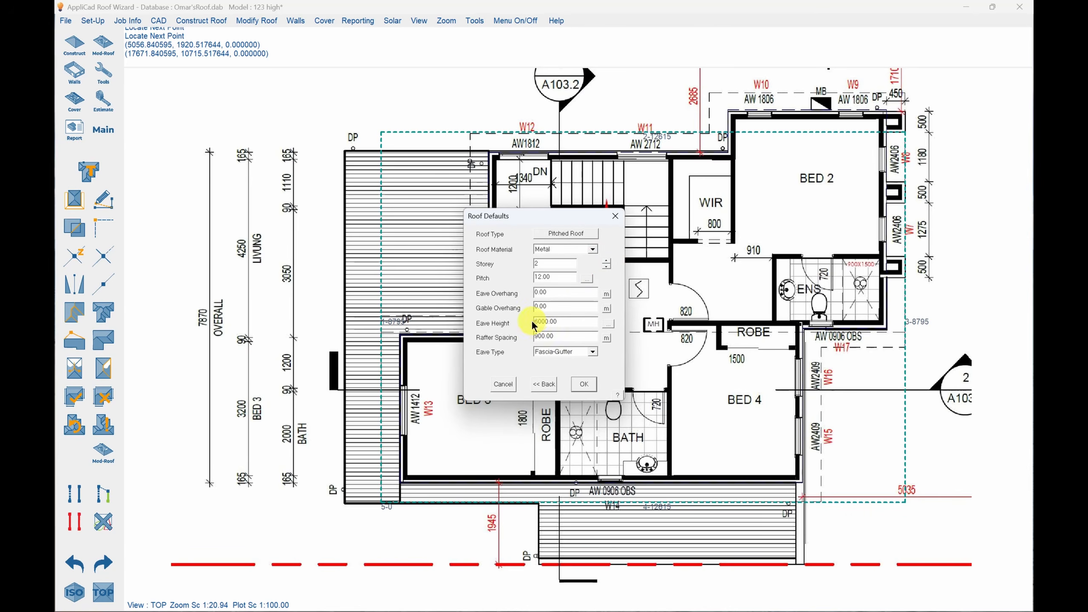
Build the outline as a storey 2 metal pitched roof at 12 degrees, defining its two short end walls as vertical planes.
{"action": "type", "text": "7"}
{"action": "left_click", "coordinate": [582, 385]}
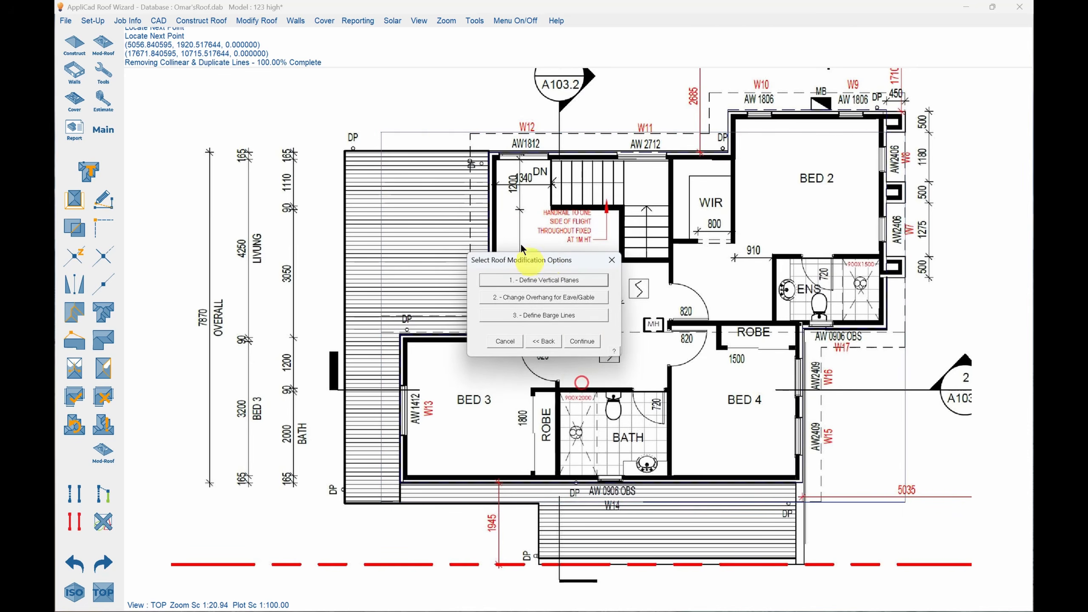
{"action": "left_click", "coordinate": [549, 272]}
{"action": "left_click", "coordinate": [381, 139]}
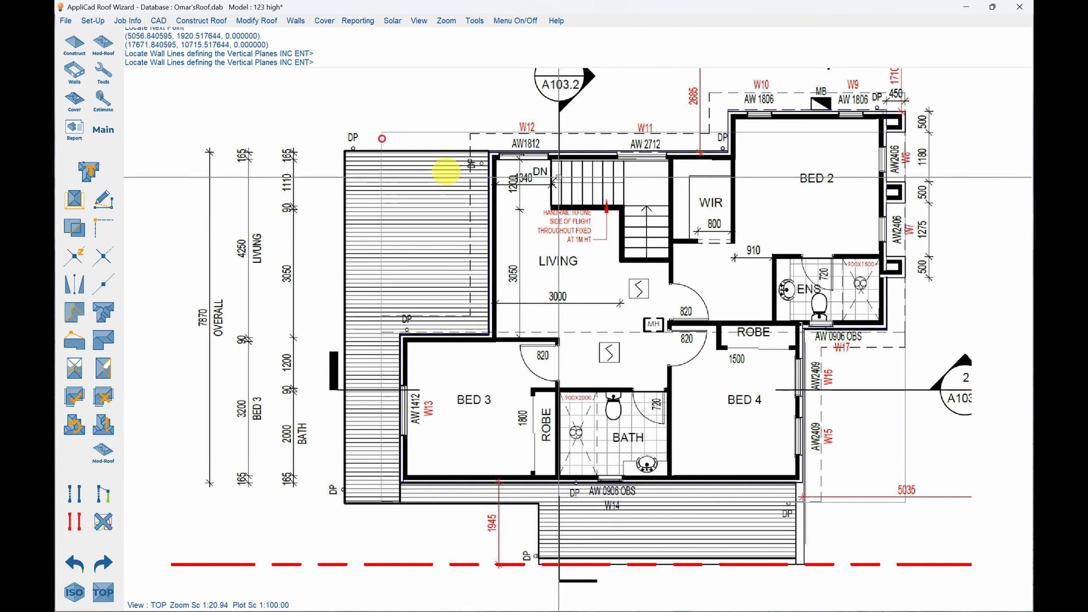
{"action": "left_click", "coordinate": [904, 360]}
{"action": "right_click", "coordinate": [597, 238]}
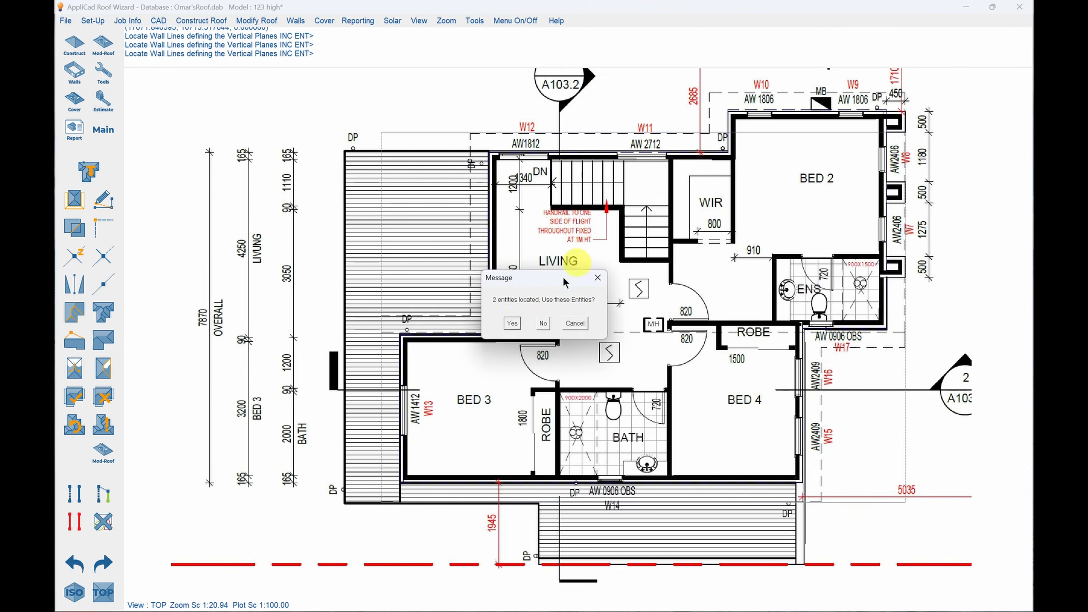
{"action": "left_click", "coordinate": [511, 323]}
{"action": "left_click", "coordinate": [507, 318]}
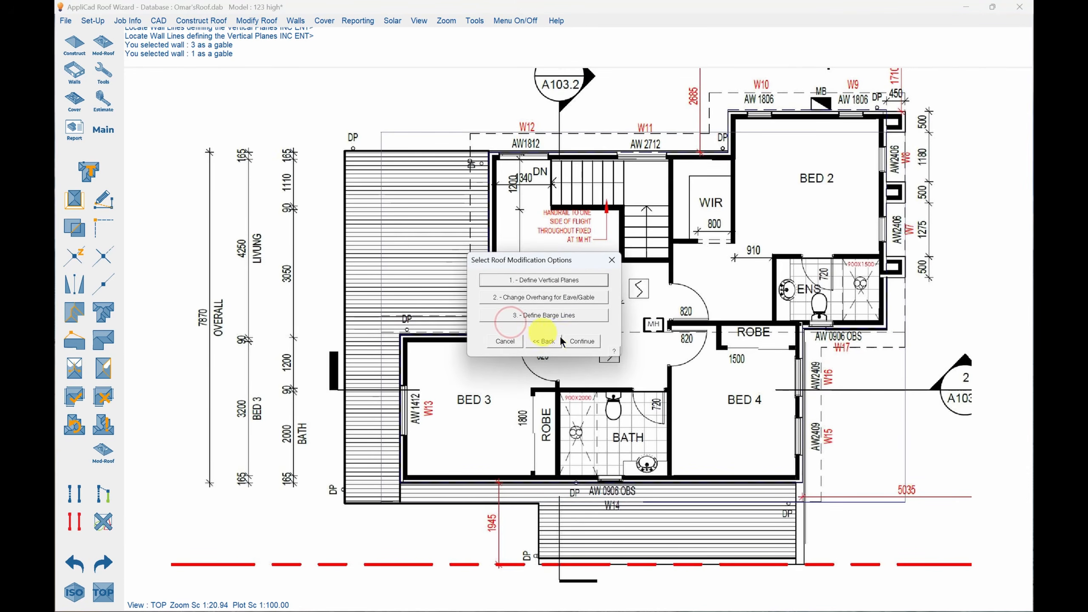
{"action": "left_click", "coordinate": [576, 339]}
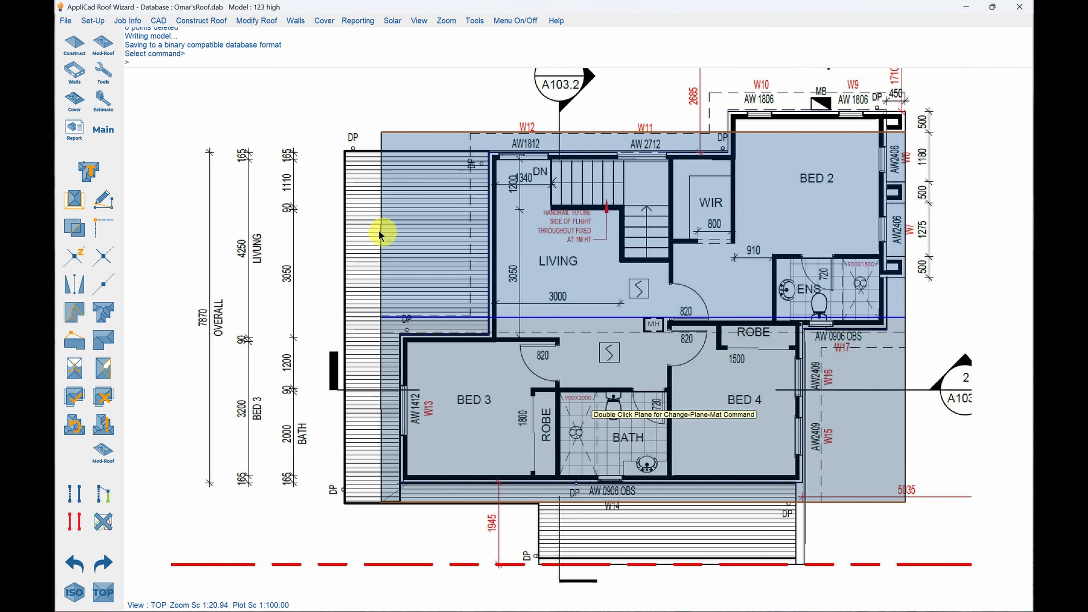
Change the pitch of the roof plane over Bed 3 and Bed 4 to 14 degrees.
{"action": "left_click", "coordinate": [109, 46]}
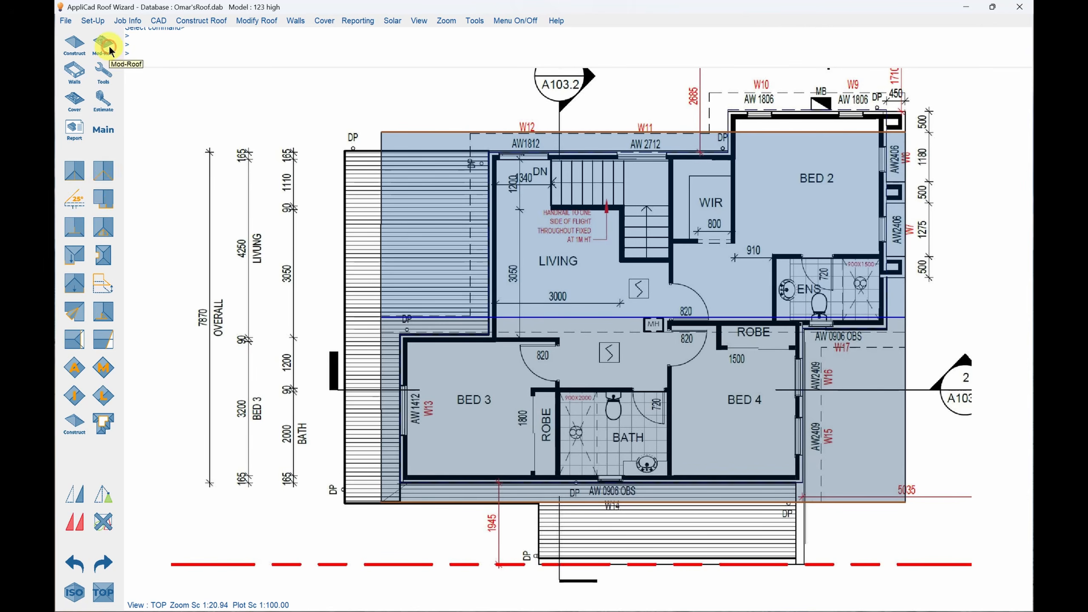
{"action": "left_click", "coordinate": [74, 193]}
{"action": "left_click", "coordinate": [709, 406]}
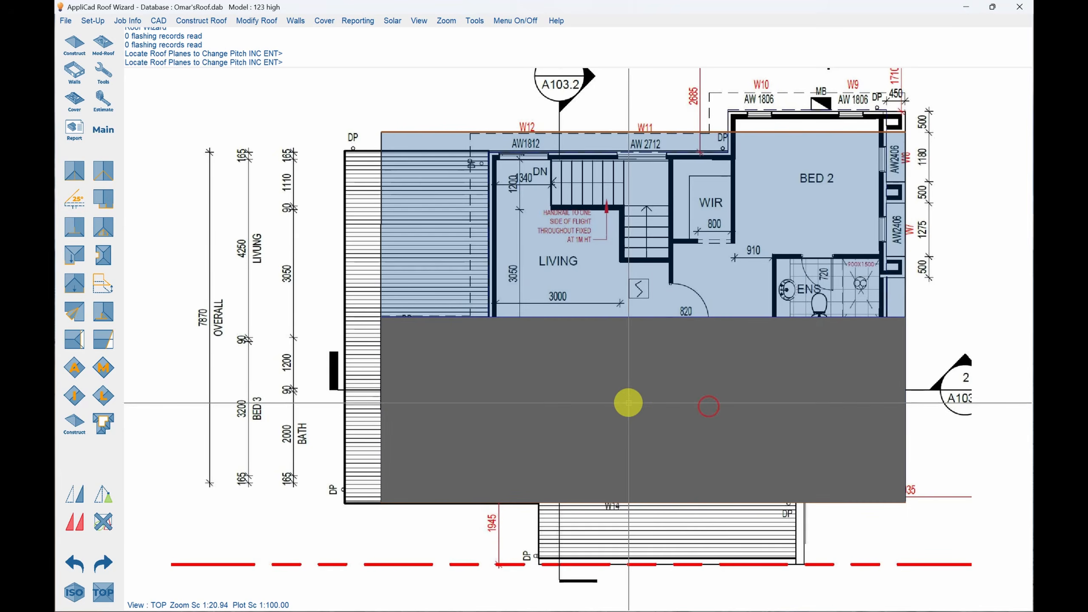
{"action": "key", "text": "Return"}
{"action": "key", "text": "Return"}
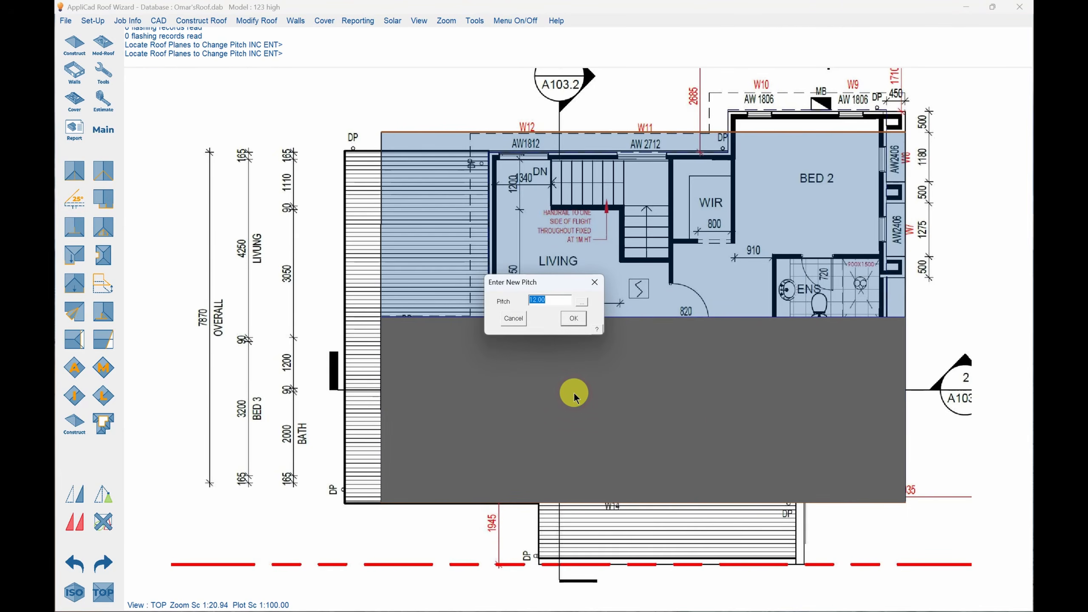
{"action": "key", "text": "Return"}
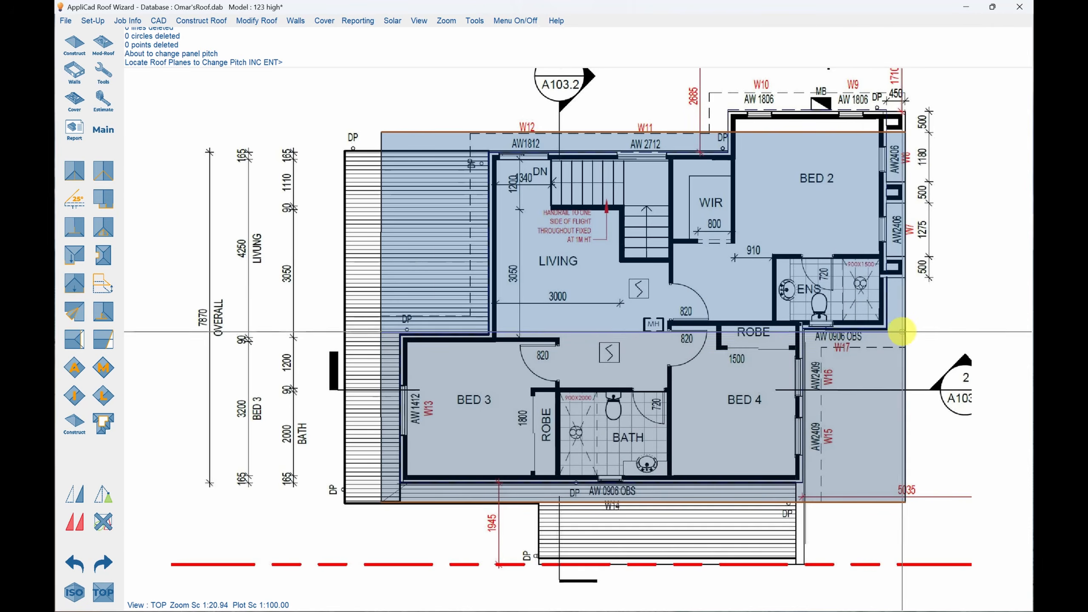
{"action": "key", "text": "Return"}
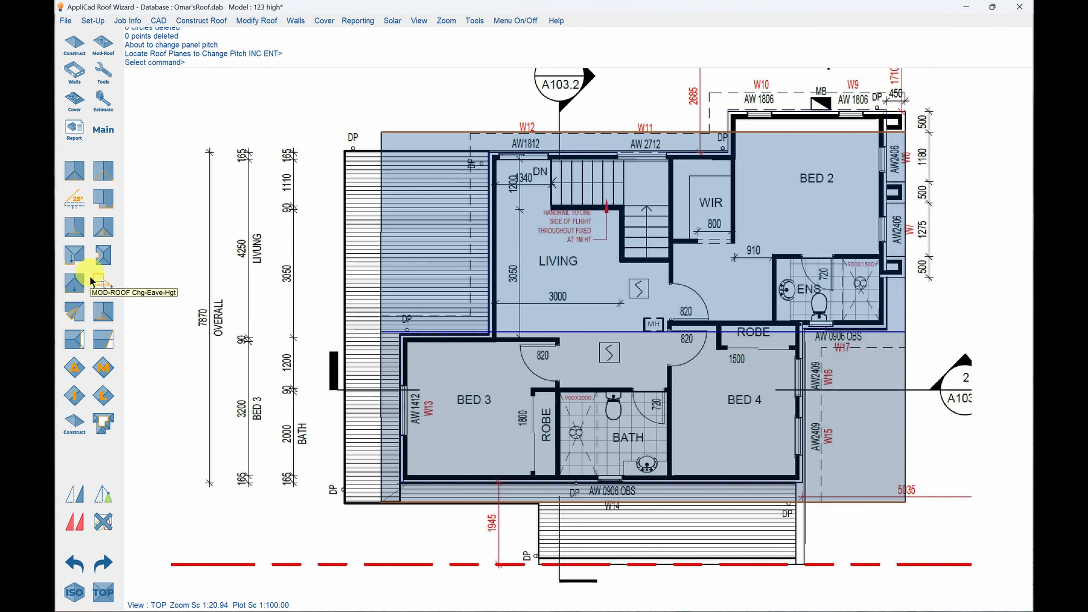
Drop the eave line crossing Bed 2 outward, measuring its horizontal overhang to the dashed roof line above windows W9 and W10.
{"action": "left_click", "coordinate": [75, 280]}
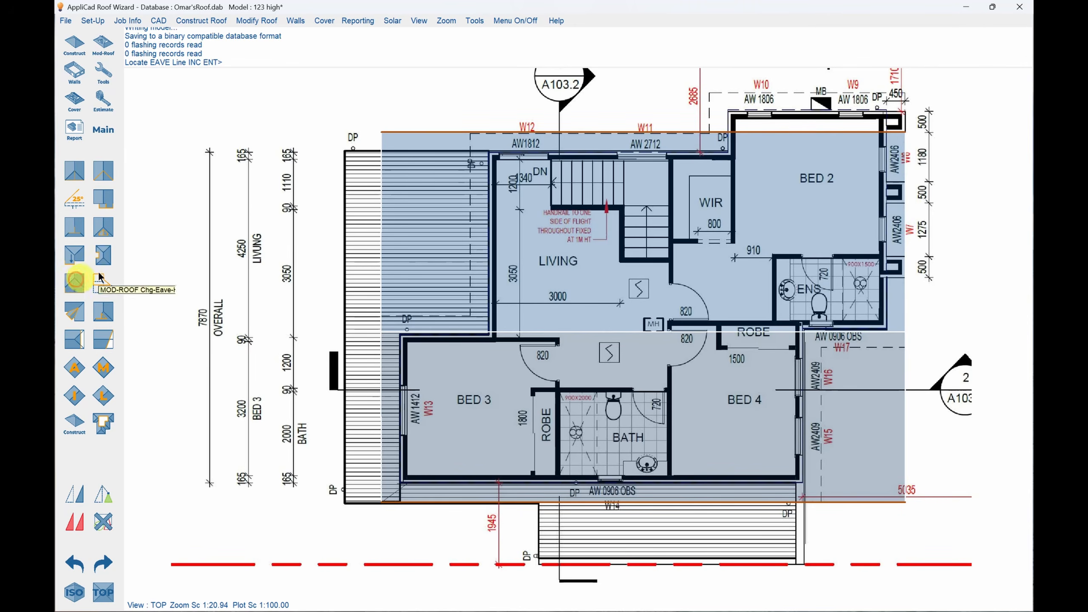
{"action": "left_click", "coordinate": [814, 134]}
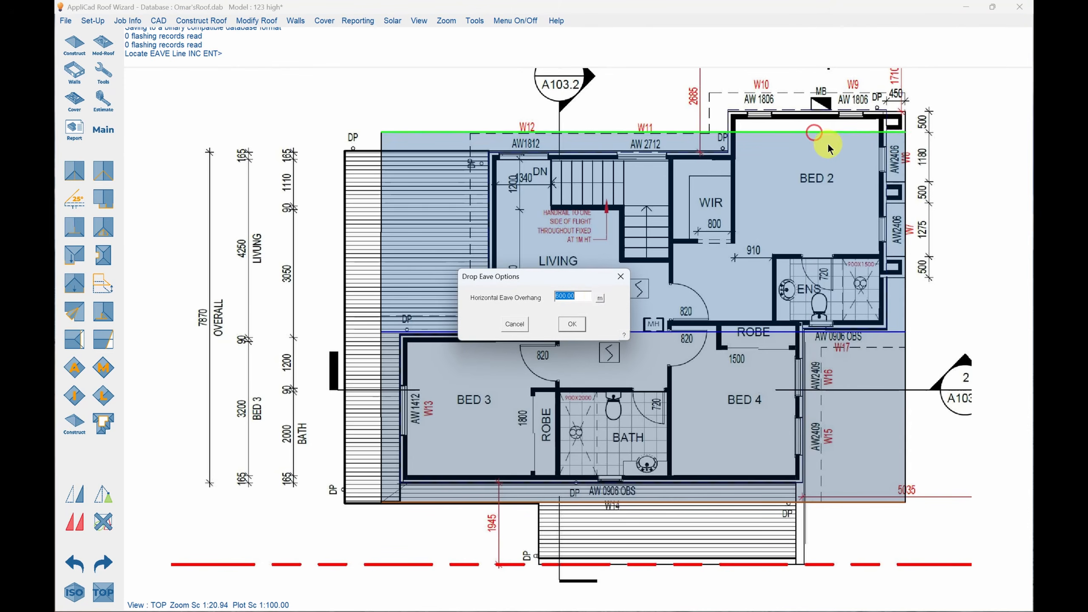
{"action": "left_click", "coordinate": [600, 297]}
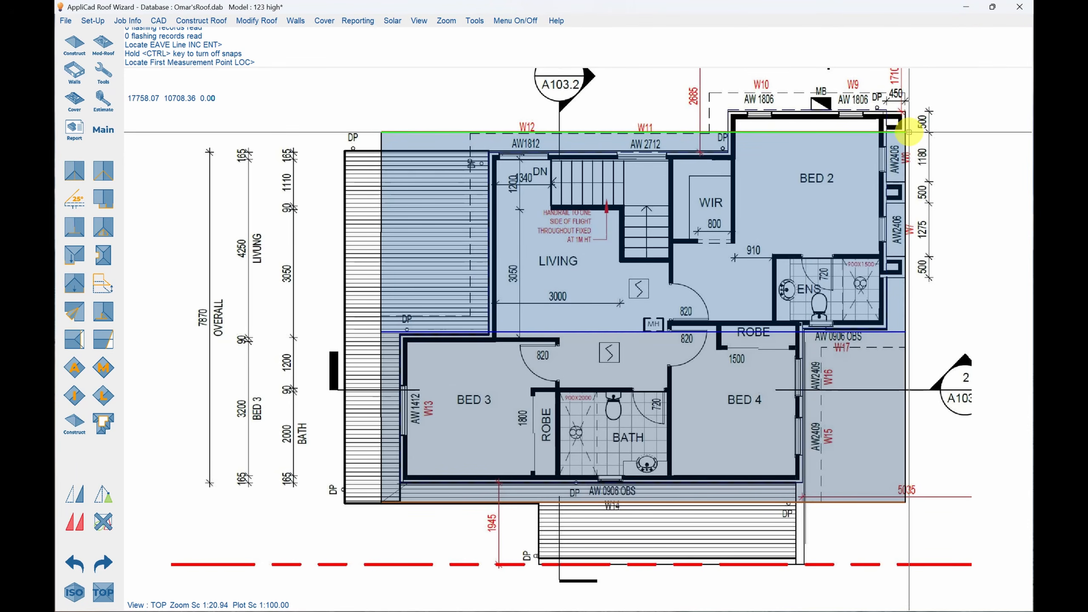
{"action": "left_click", "coordinate": [908, 132]}
{"action": "left_click", "coordinate": [907, 94]}
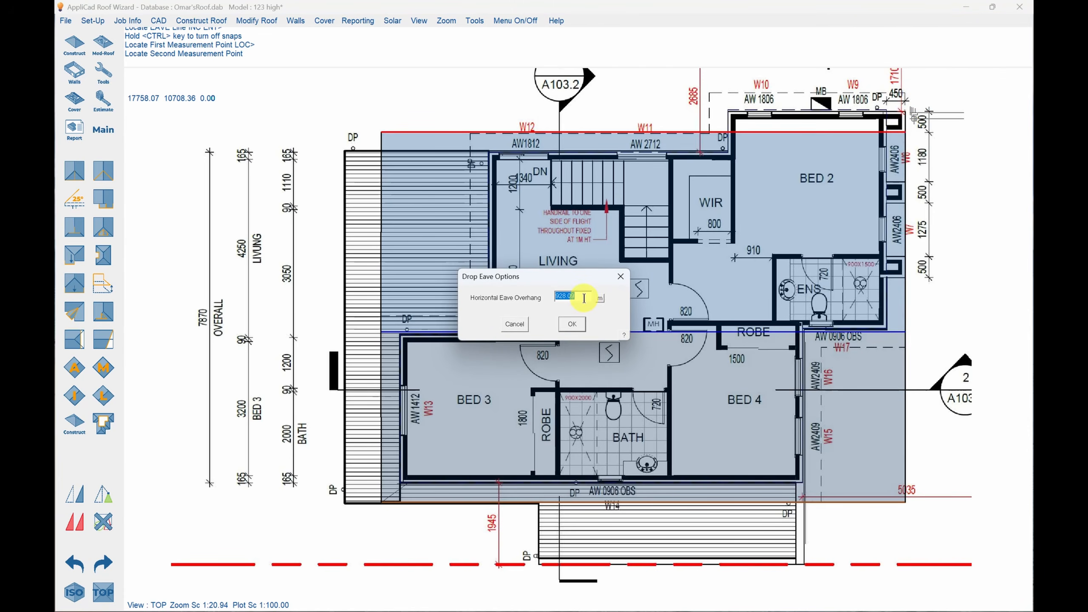
{"action": "left_click_drag", "start_coordinate": [567, 286], "coordinate": [561, 290]}
{"action": "type", "text": "5"}
{"action": "left_click", "coordinate": [572, 324]}
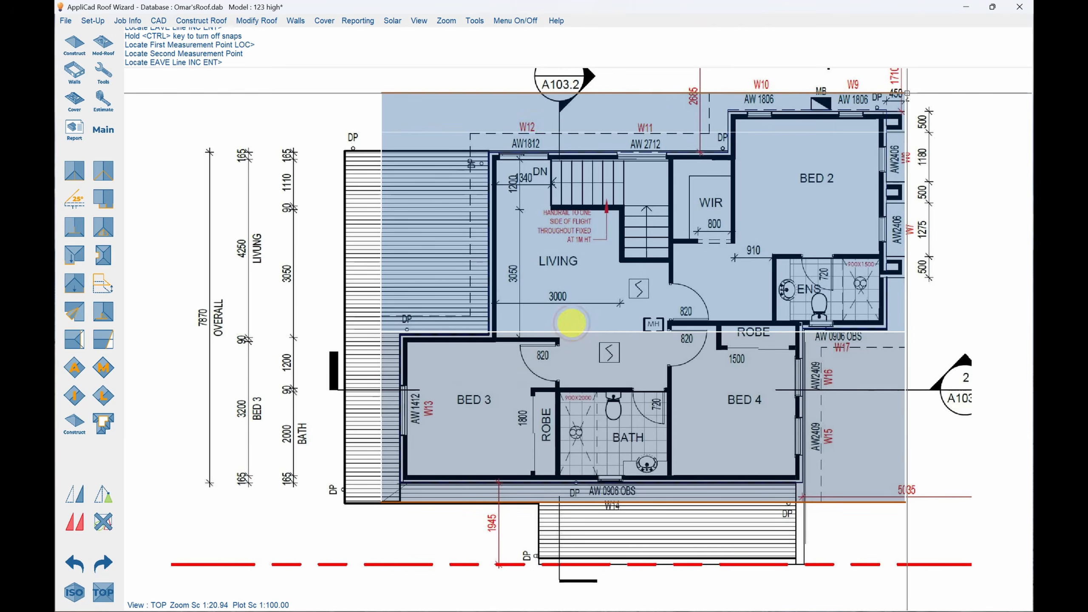
{"action": "key", "text": "Escape"}
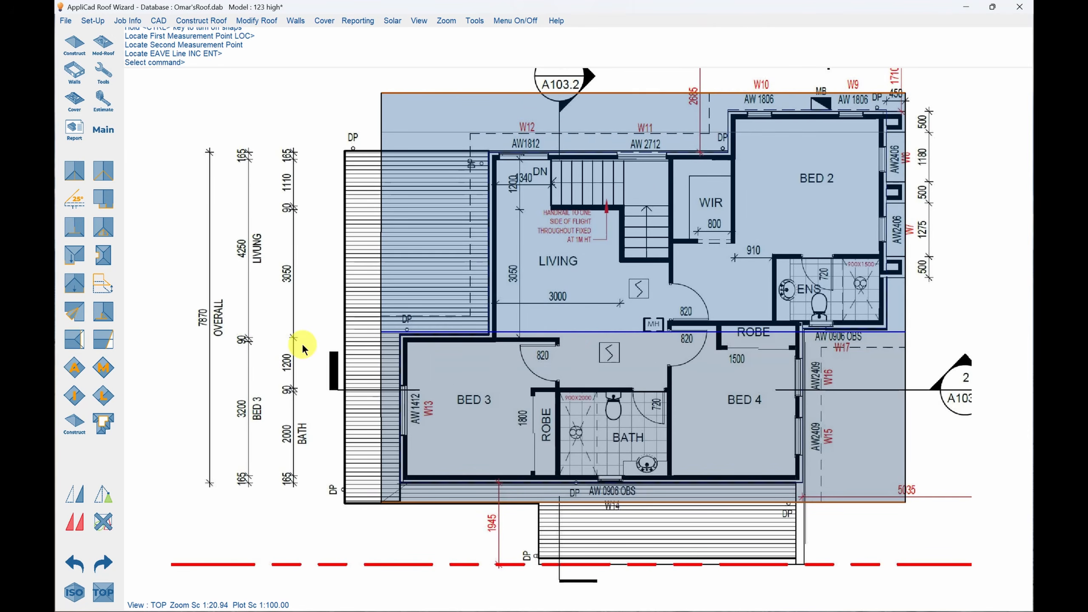
{"action": "key", "text": "Escape"}
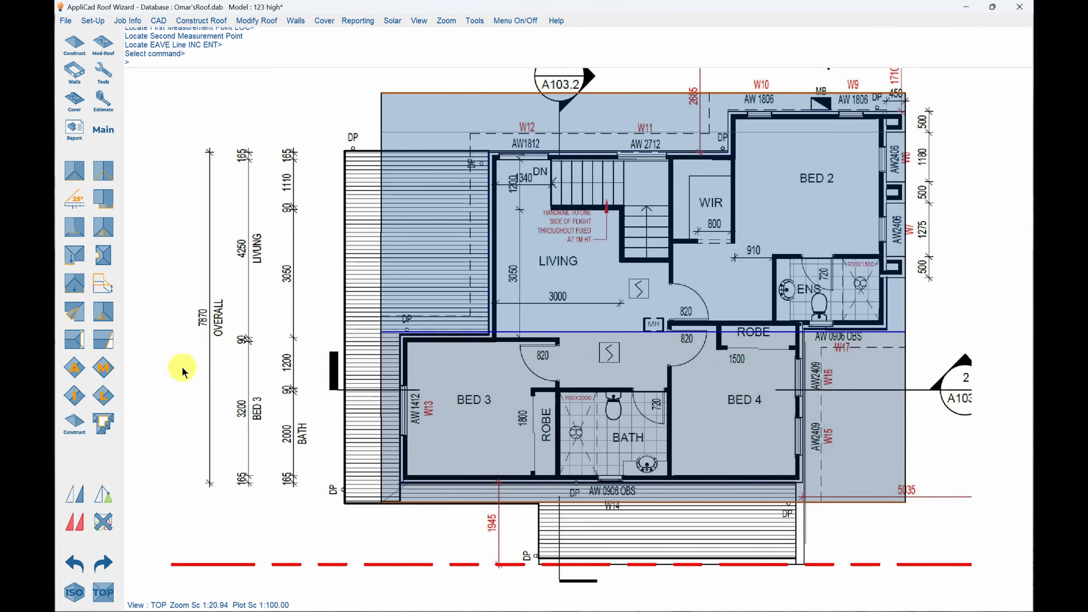
Set up a roof cutout defined by digitizing, applied to the visible planes with internal pieces deleted, keeping the default digitising options.
{"action": "left_click", "coordinate": [105, 422]}
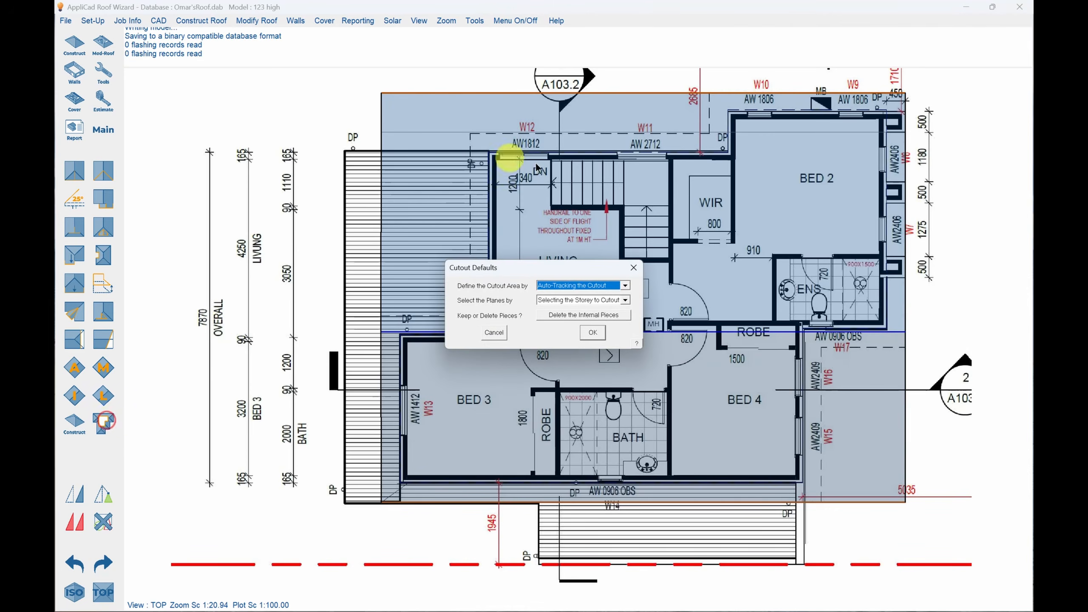
{"action": "left_click", "coordinate": [624, 285]}
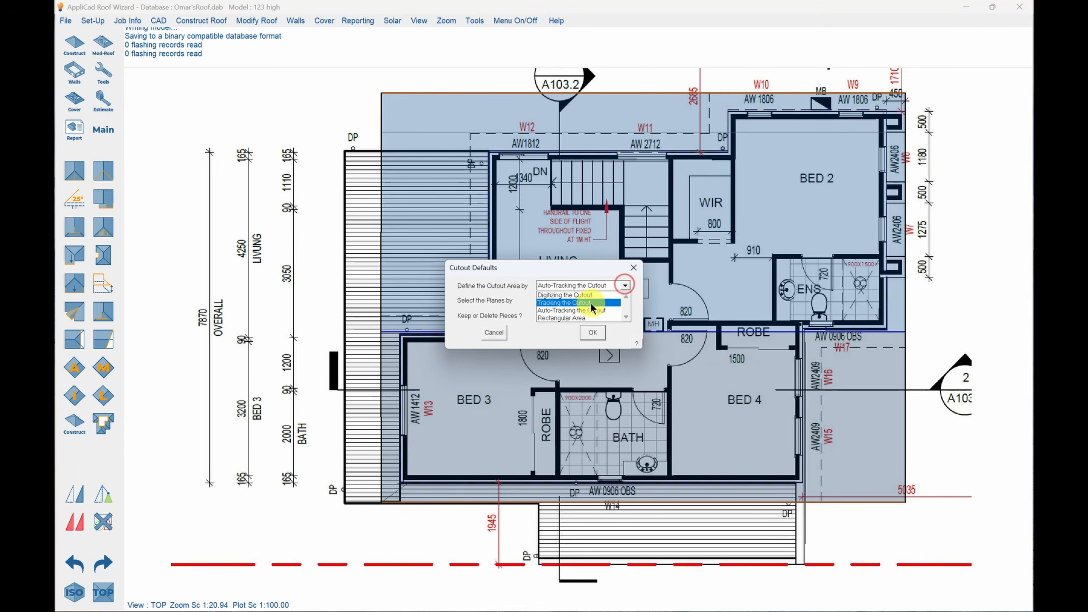
{"action": "left_click", "coordinate": [590, 296]}
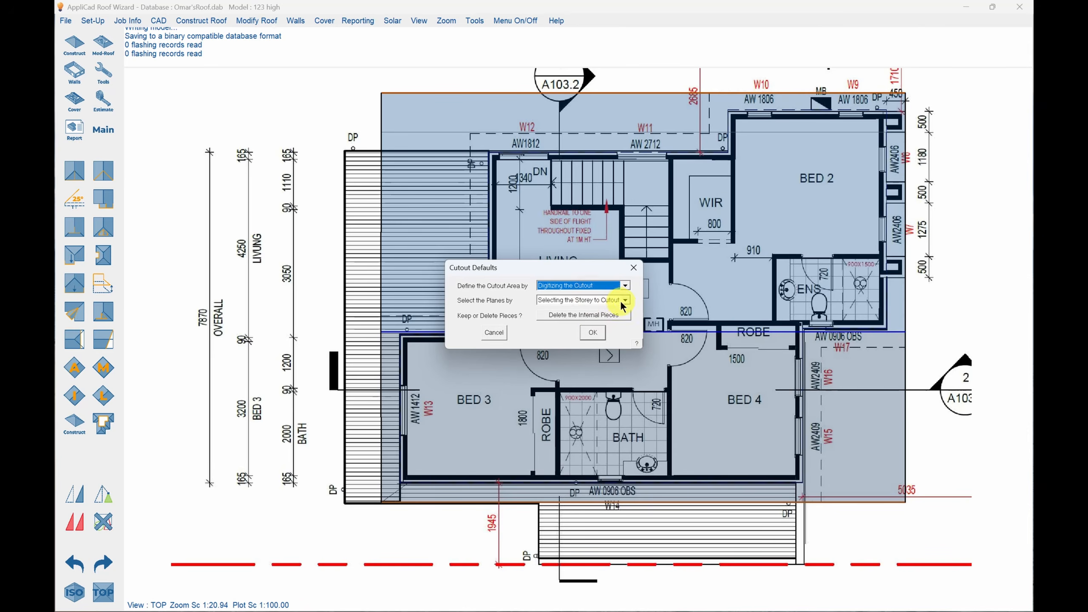
{"action": "left_click", "coordinate": [626, 300]}
{"action": "left_click", "coordinate": [576, 307]}
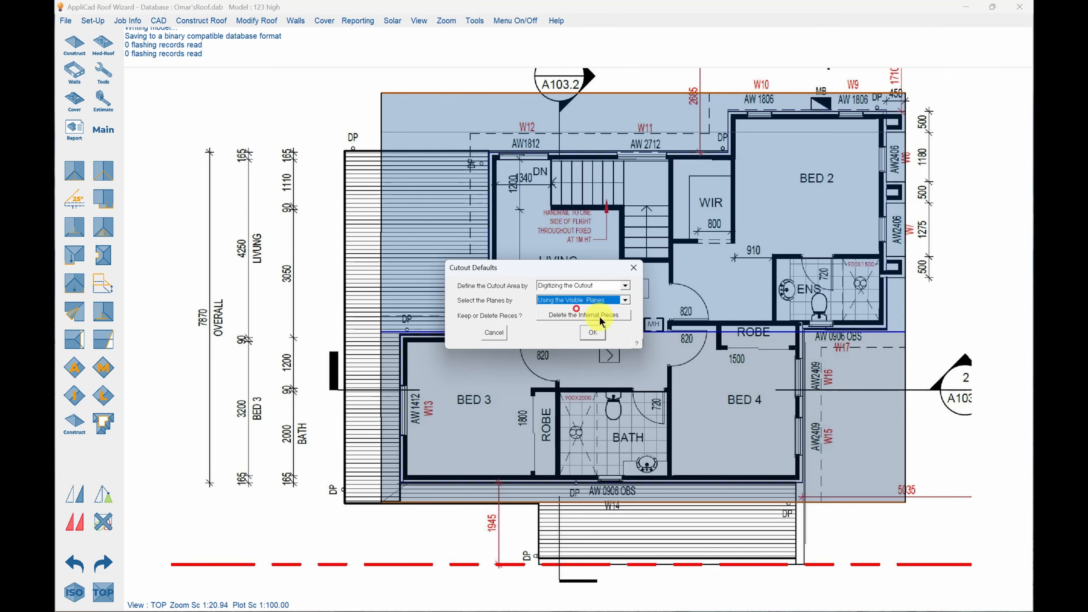
{"action": "left_click", "coordinate": [593, 332]}
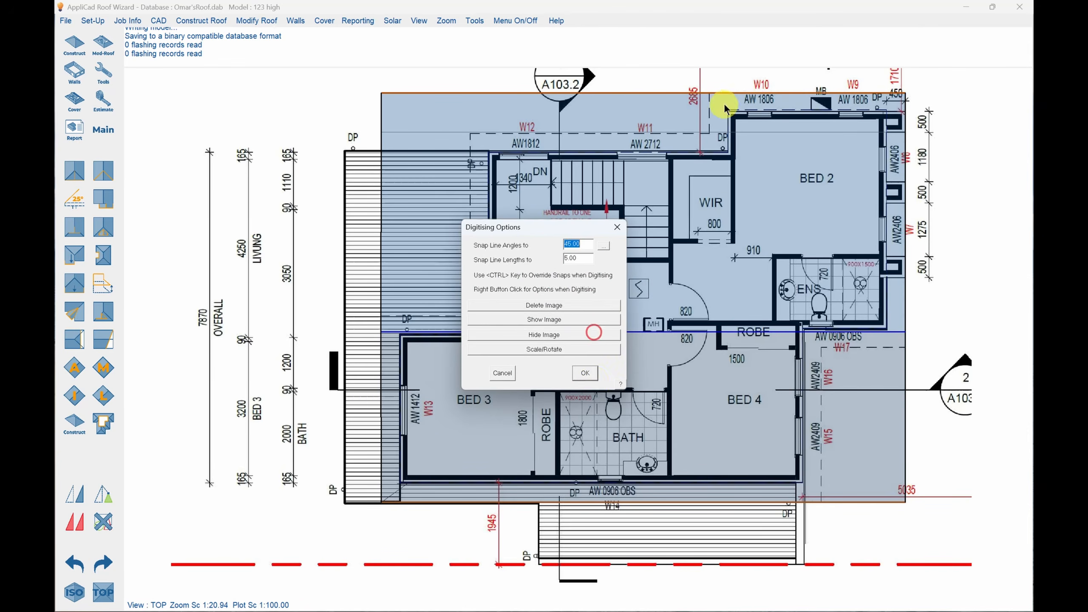
{"action": "left_click", "coordinate": [589, 373]}
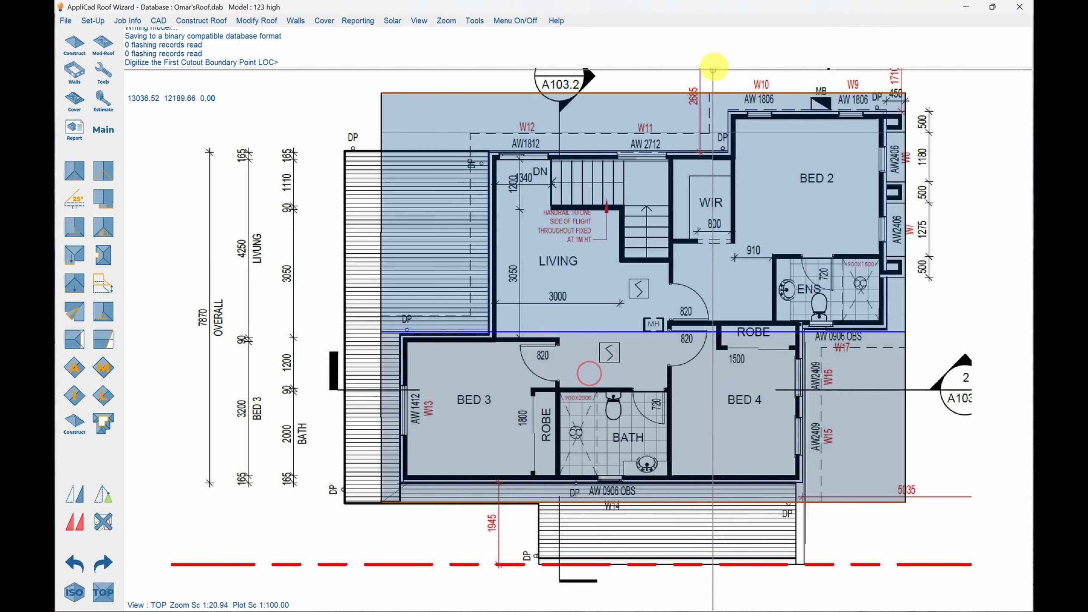
Digitize along the dashed roof line, about 5760 mm past W11 and W12 and around Living, close it square and cut out the excess roof.
{"action": "left_click", "coordinate": [709, 78]}
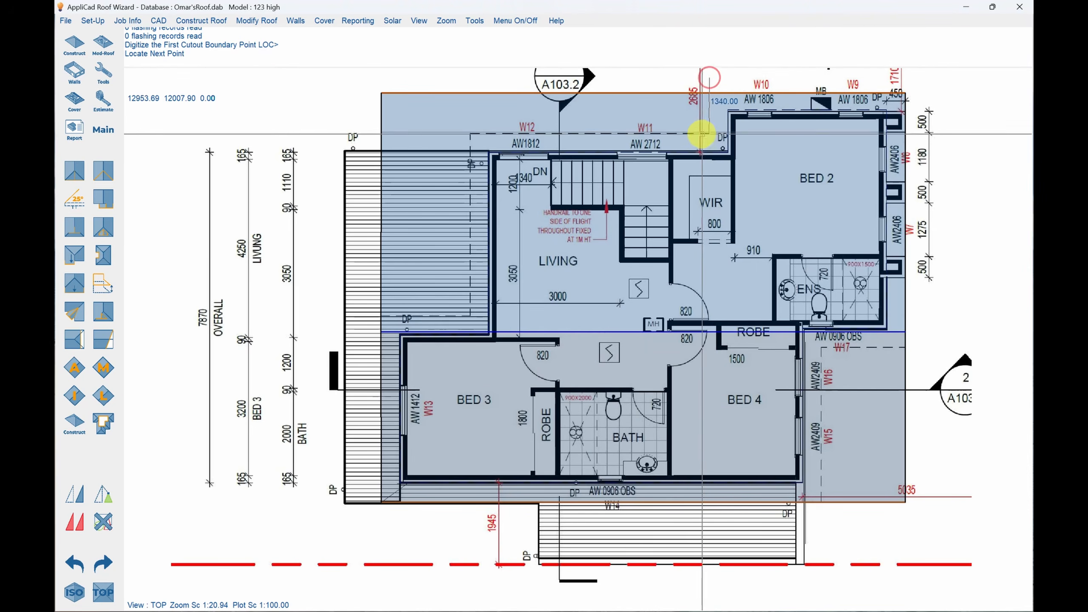
{"action": "left_click", "coordinate": [709, 134]}
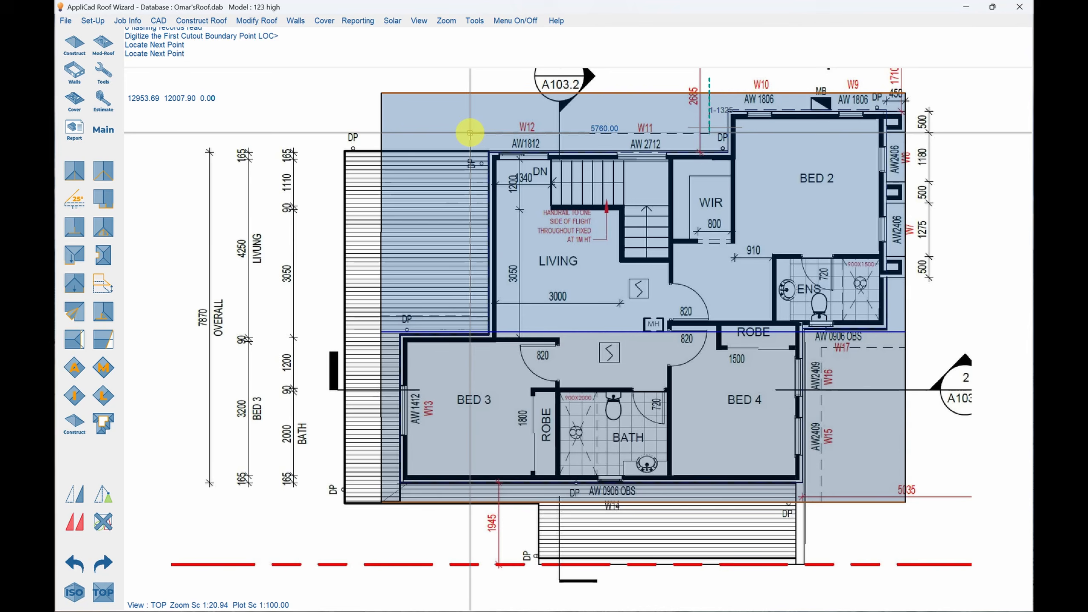
{"action": "left_click", "coordinate": [471, 134]}
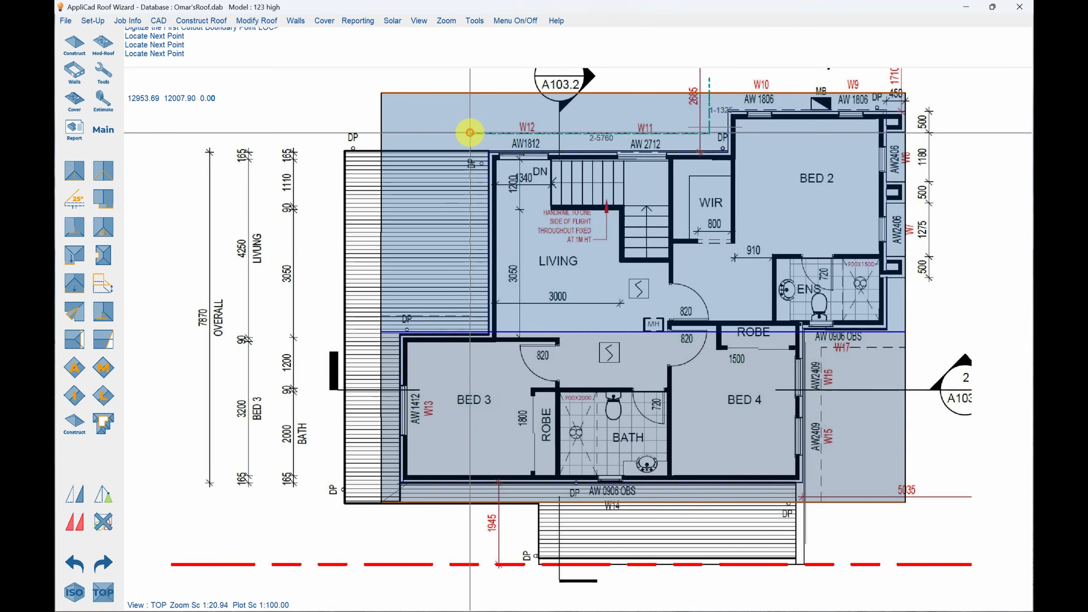
{"action": "left_click", "coordinate": [470, 316]}
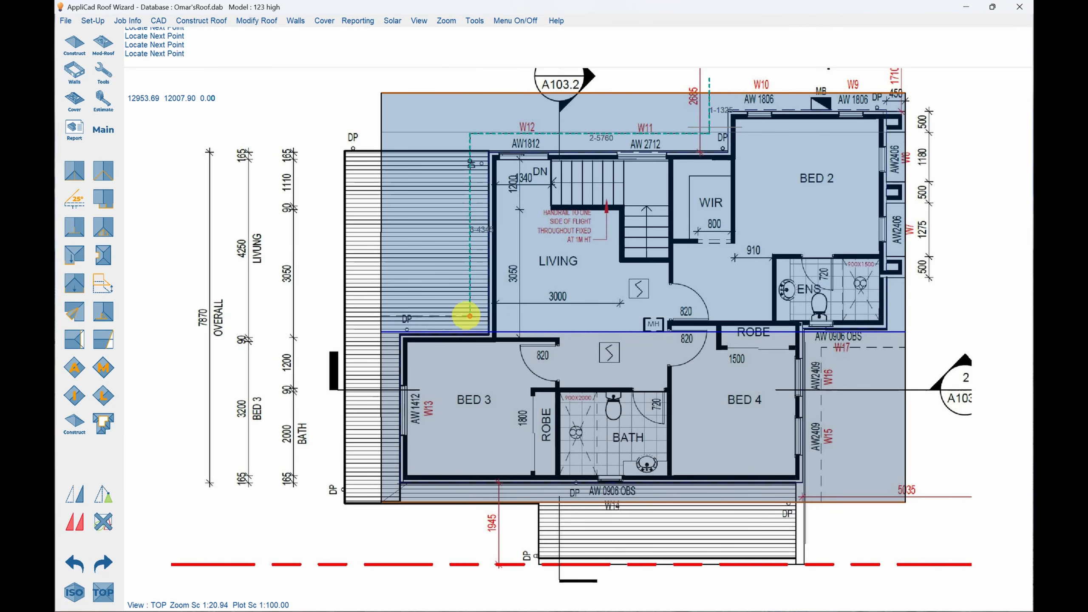
{"action": "left_click", "coordinate": [366, 316]}
{"action": "left_click", "coordinate": [358, 100]}
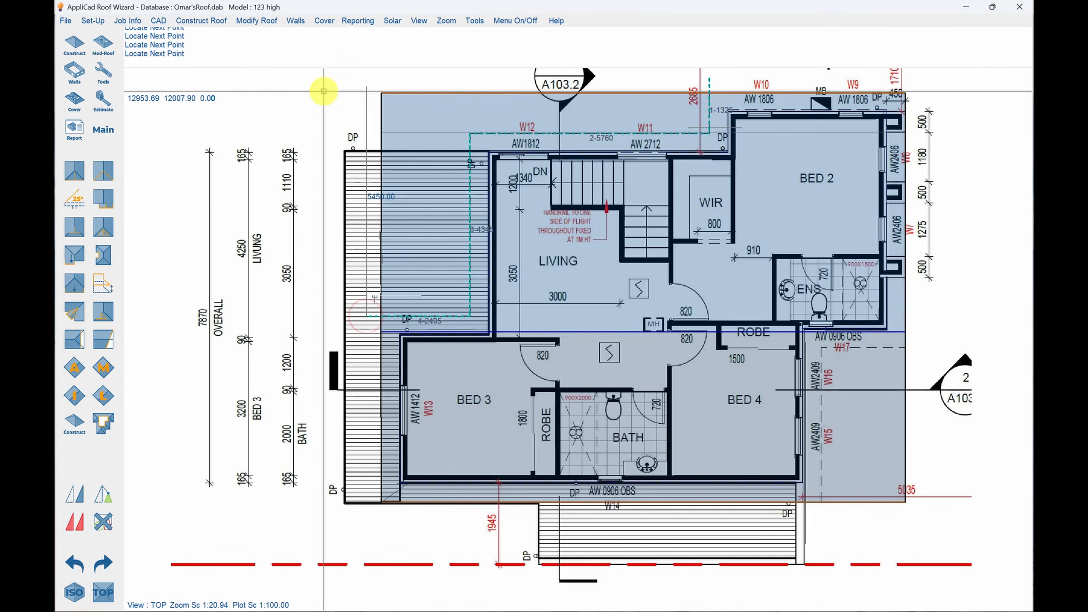
{"action": "right_click", "coordinate": [318, 92]}
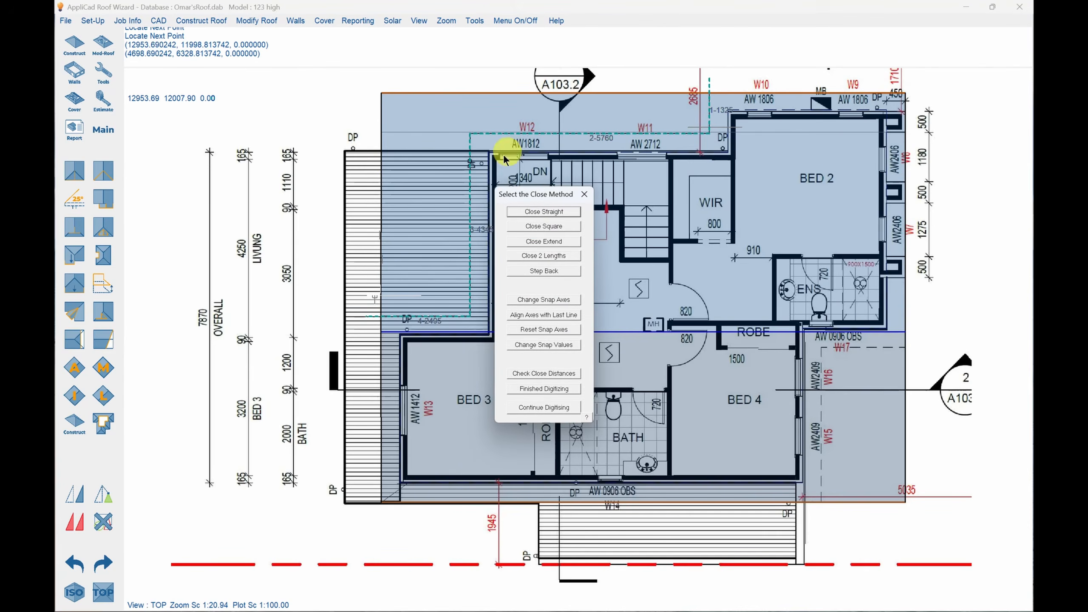
{"action": "left_click", "coordinate": [552, 227]}
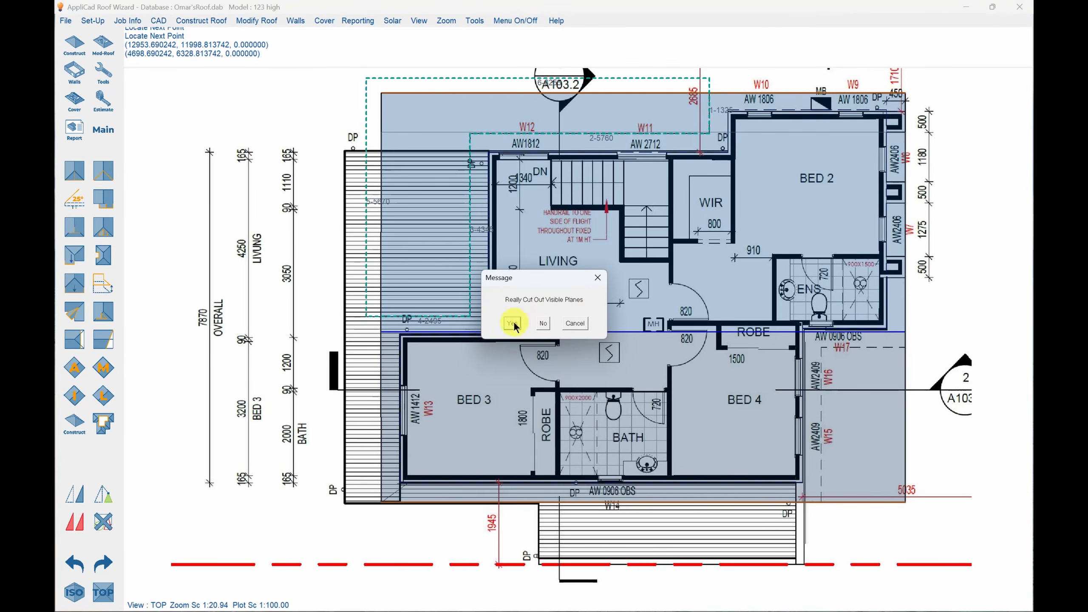
{"action": "left_click", "coordinate": [512, 323]}
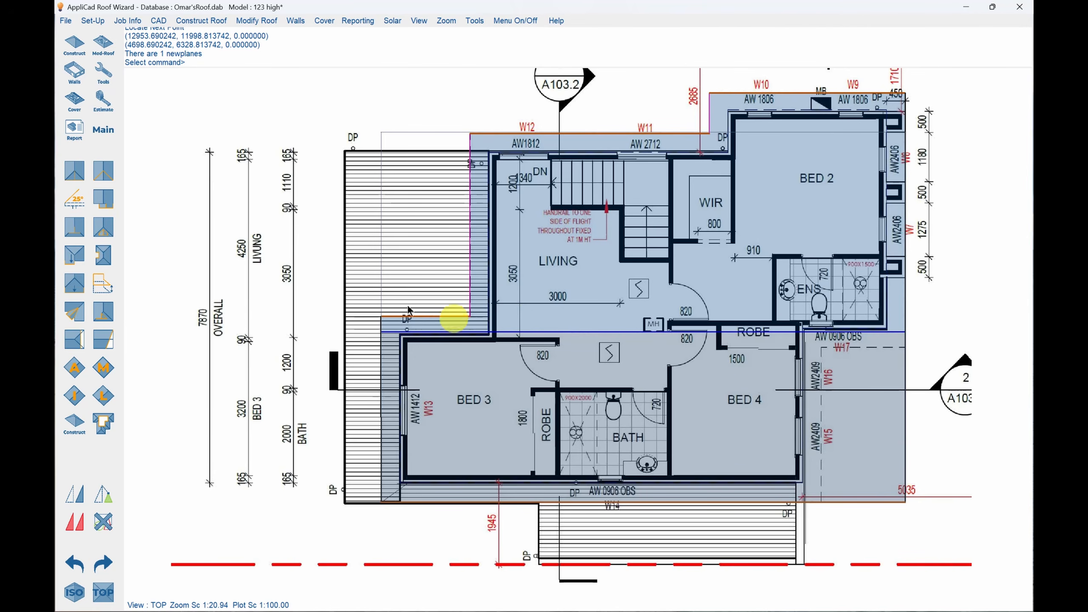
Cut out the excess roof outside windows W15 and W16, digitizing a square-closed area about 2515 by 4005 mm along the dashed line.
{"action": "left_click", "coordinate": [103, 425]}
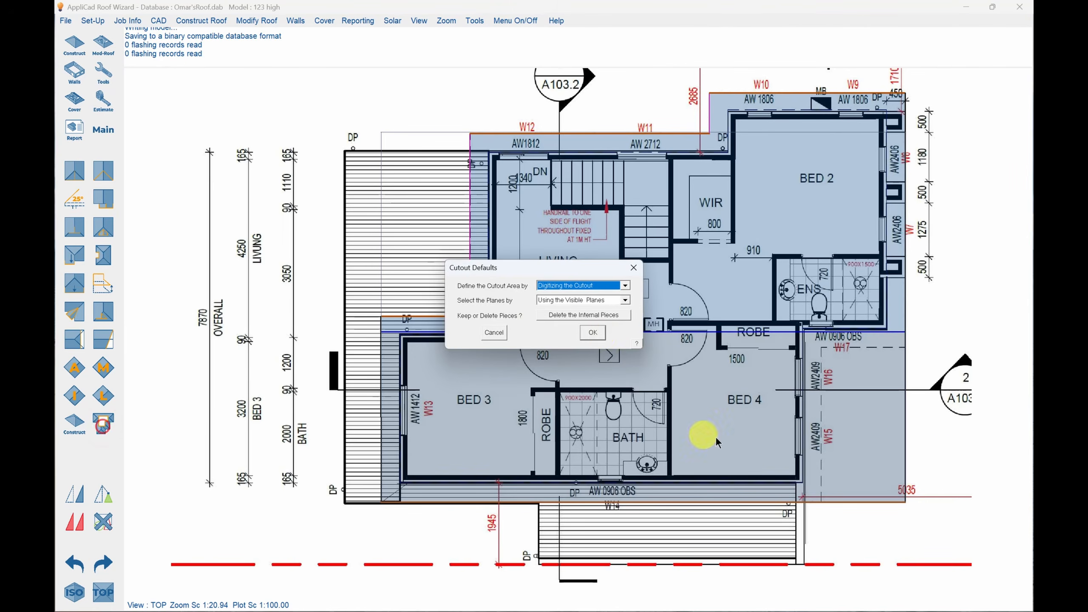
{"action": "left_click", "coordinate": [600, 337]}
{"action": "left_click", "coordinate": [822, 517]}
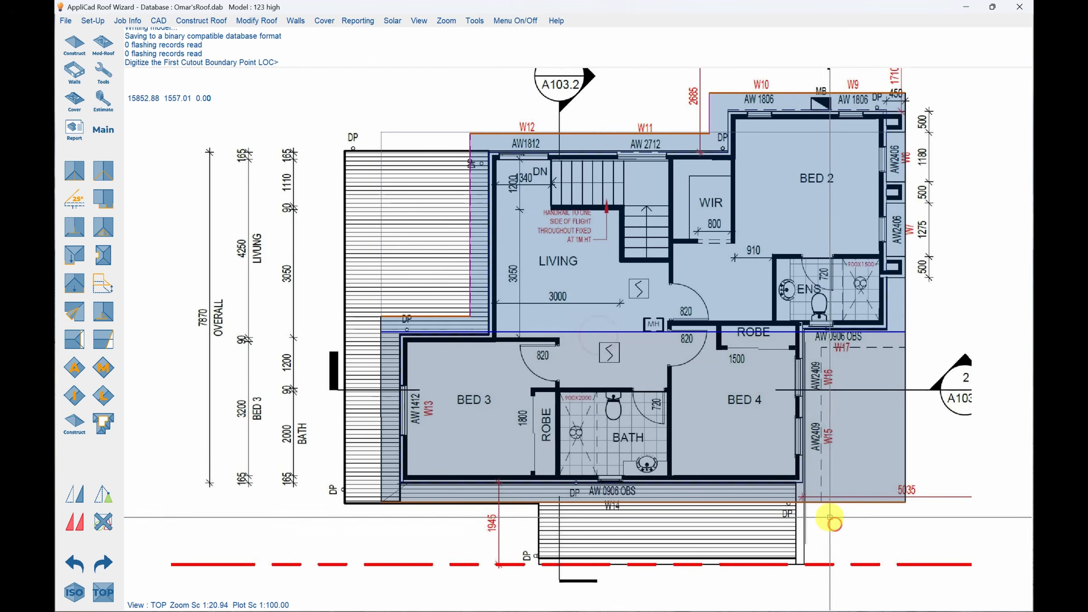
{"action": "left_click", "coordinate": [821, 517]}
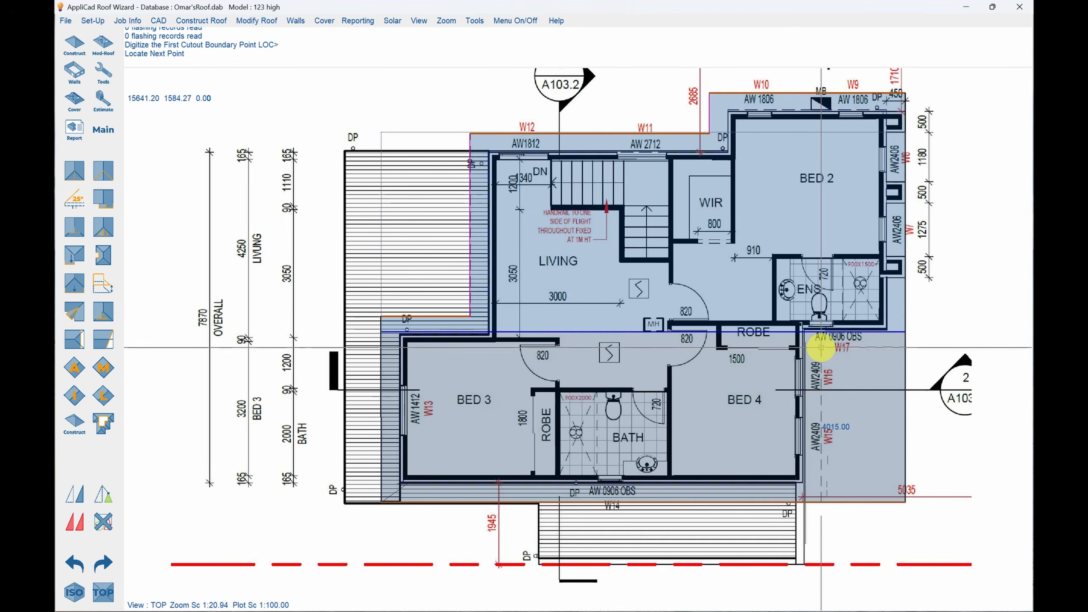
{"action": "left_click", "coordinate": [820, 348]}
{"action": "left_click", "coordinate": [924, 351]}
{"action": "left_click", "coordinate": [937, 490]}
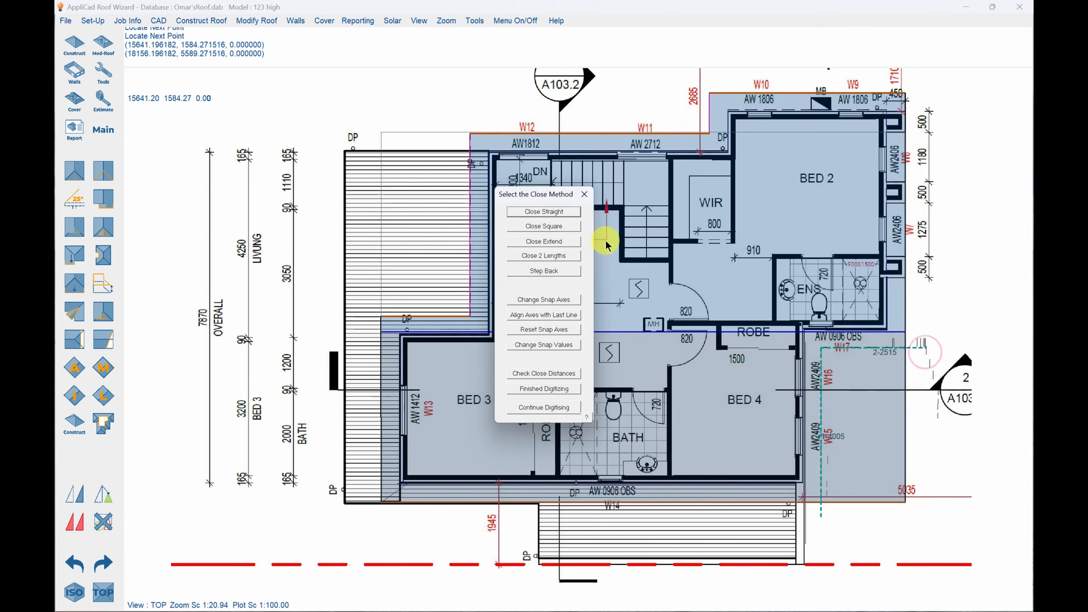
{"action": "left_click", "coordinate": [574, 230]}
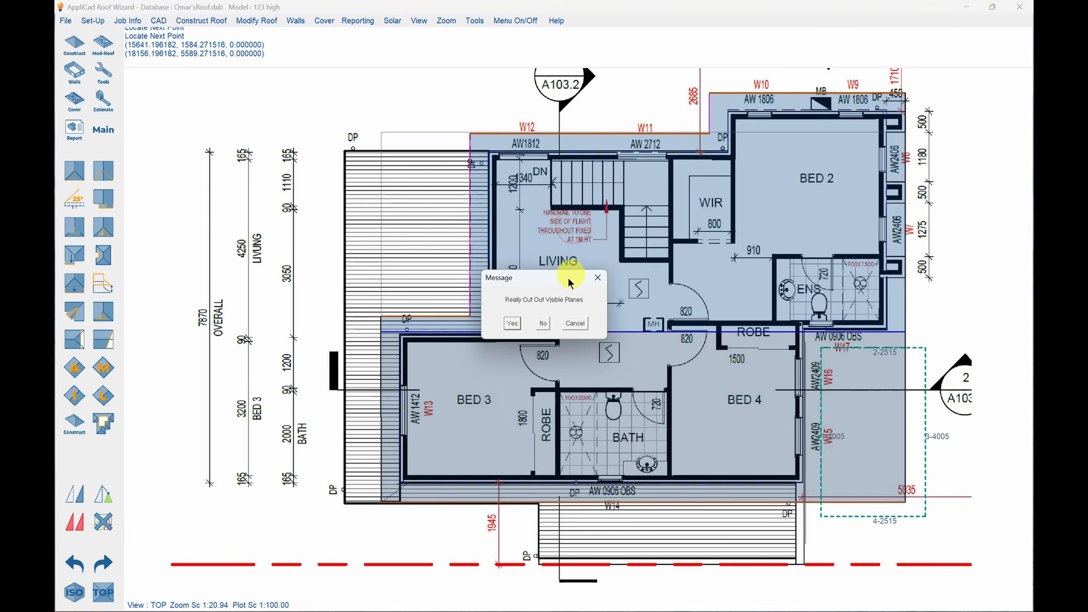
{"action": "left_click", "coordinate": [512, 323]}
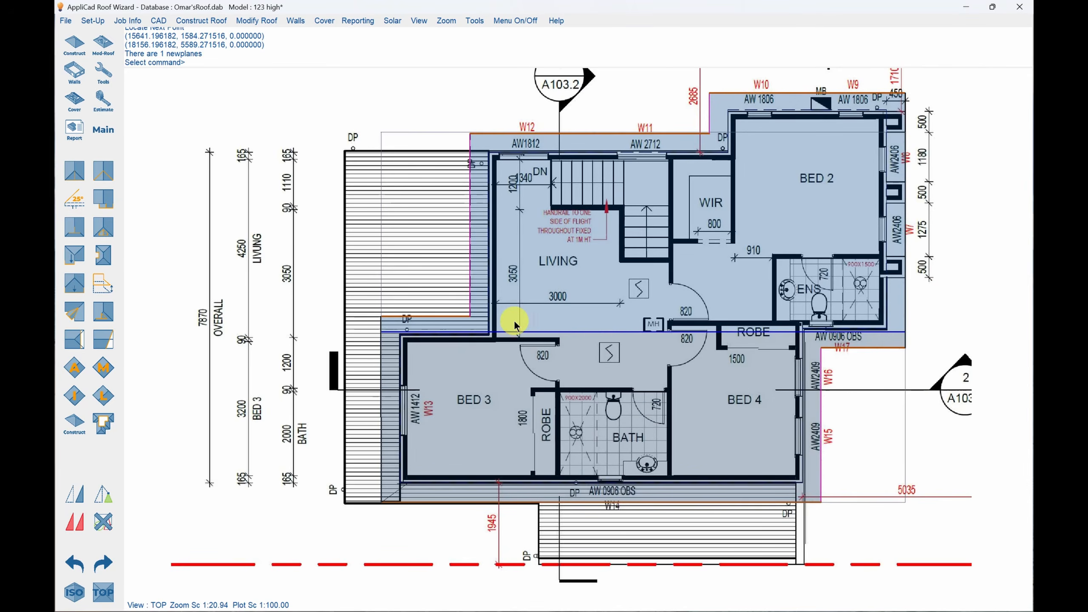
Inspect the trimmed roof in isometric, return to the plan view and show the line-type labels on the roof edges.
{"action": "left_click", "coordinate": [300, 292]}
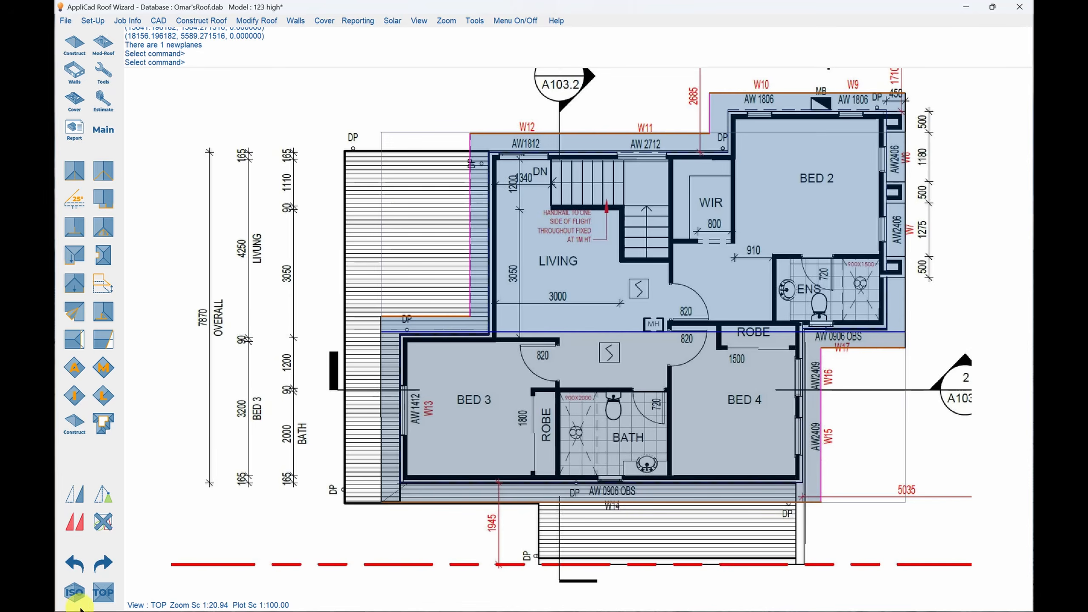
{"action": "left_click", "coordinate": [74, 593]}
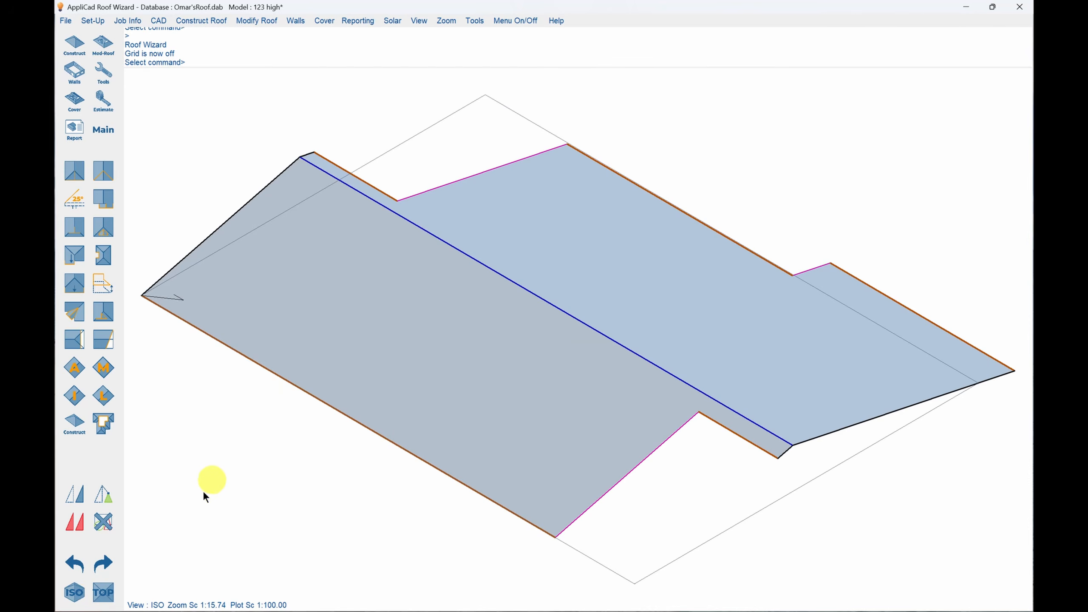
{"action": "left_click", "coordinate": [103, 595]}
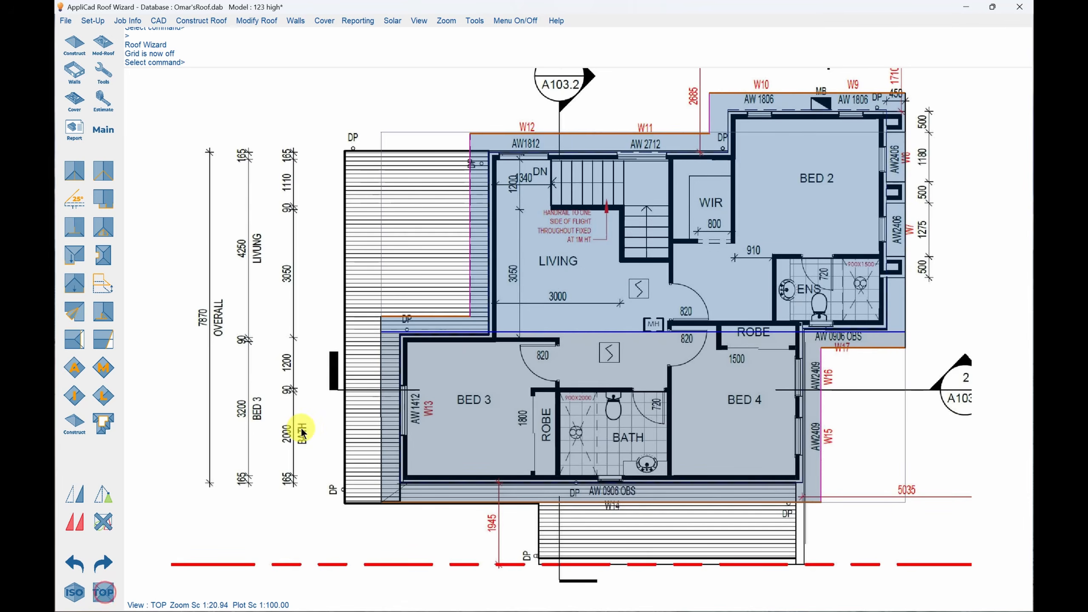
{"action": "left_click", "coordinate": [107, 108]}
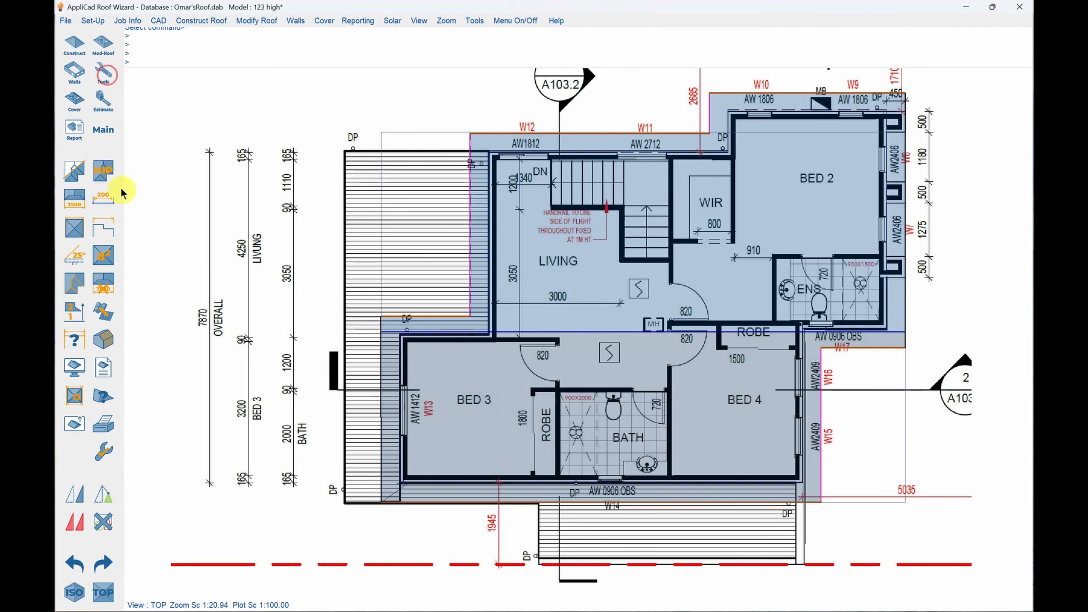
{"action": "left_click", "coordinate": [104, 168]}
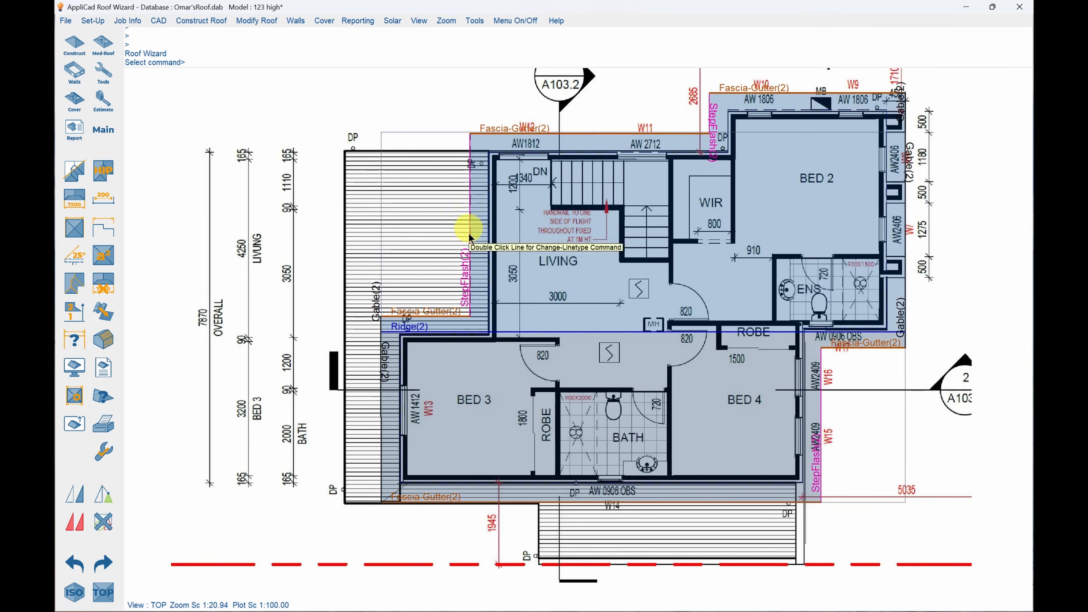
Remove the line-type annotations and change the three StepFlash lines beside Living, near W10 and along W15 and W16 to Gable.
{"action": "double_click", "coordinate": [469, 258]}
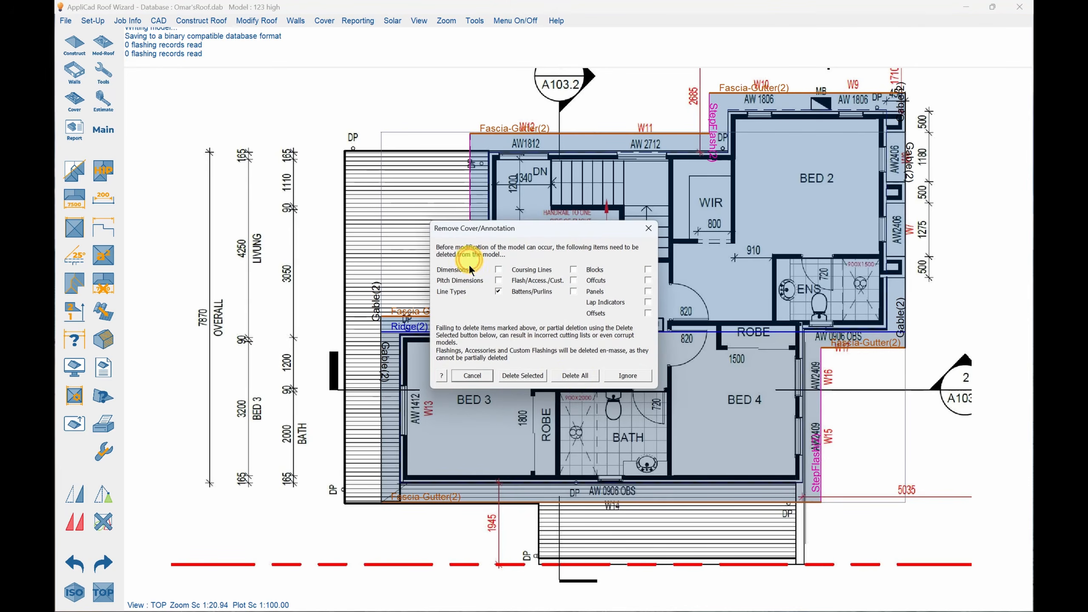
{"action": "left_click", "coordinate": [576, 375]}
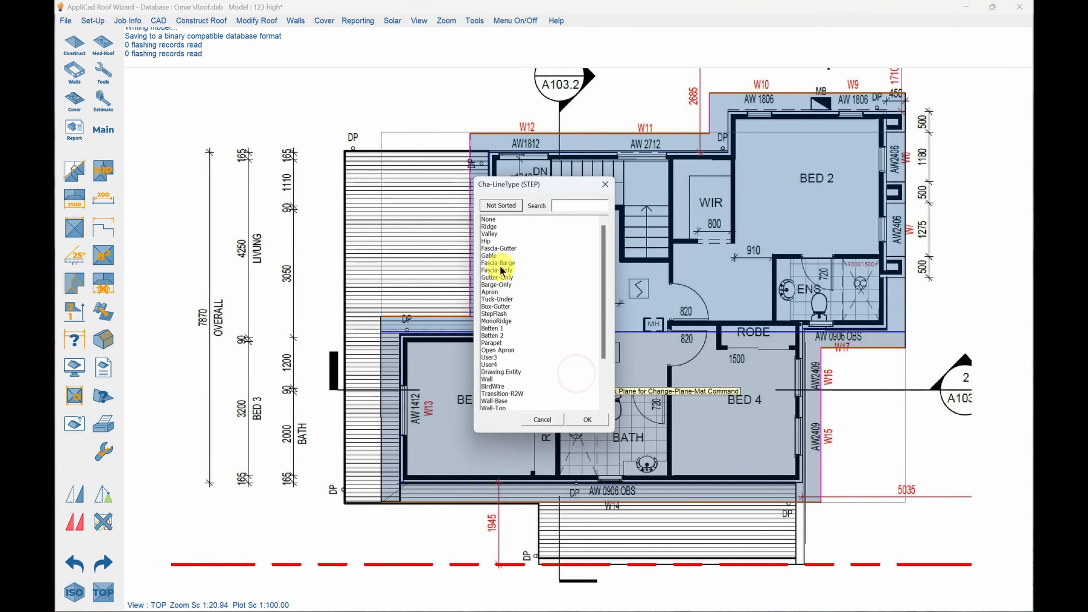
{"action": "double_click", "coordinate": [492, 256]}
{"action": "left_click", "coordinate": [470, 218]}
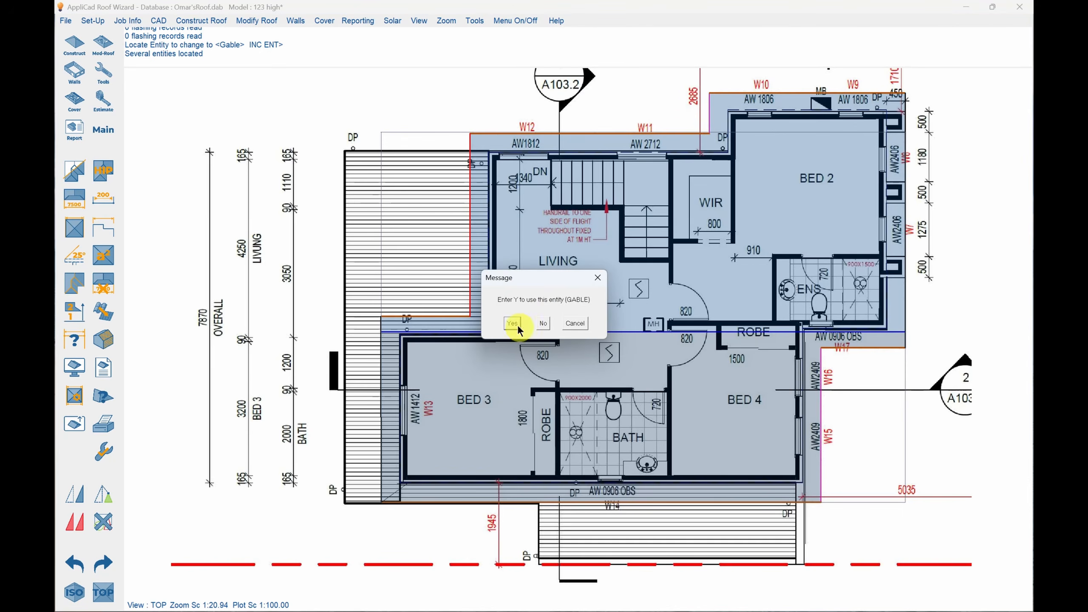
{"action": "left_click", "coordinate": [512, 323]}
{"action": "left_click", "coordinate": [708, 117]}
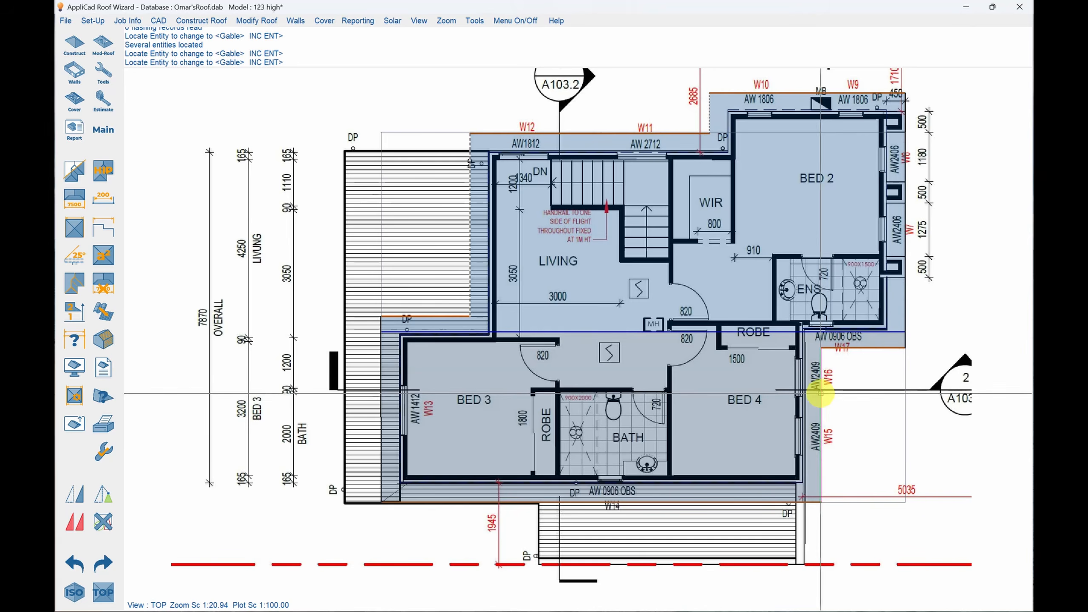
{"action": "left_click", "coordinate": [819, 393]}
{"action": "key", "text": "y"}
{"action": "left_click", "coordinate": [830, 438]}
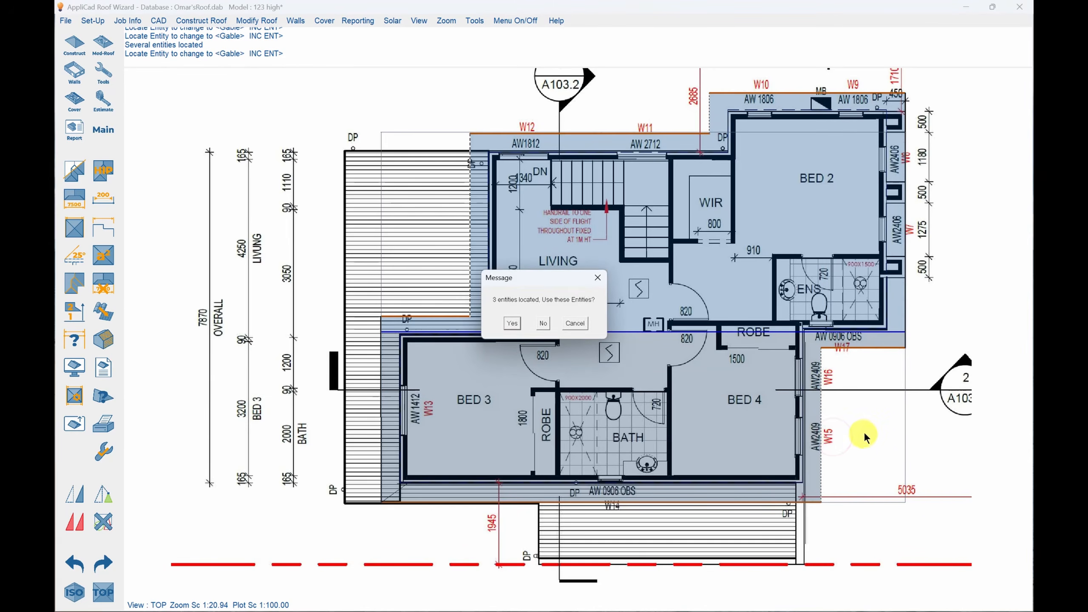
{"action": "key", "text": "y"}
{"action": "left_click", "coordinate": [864, 432]}
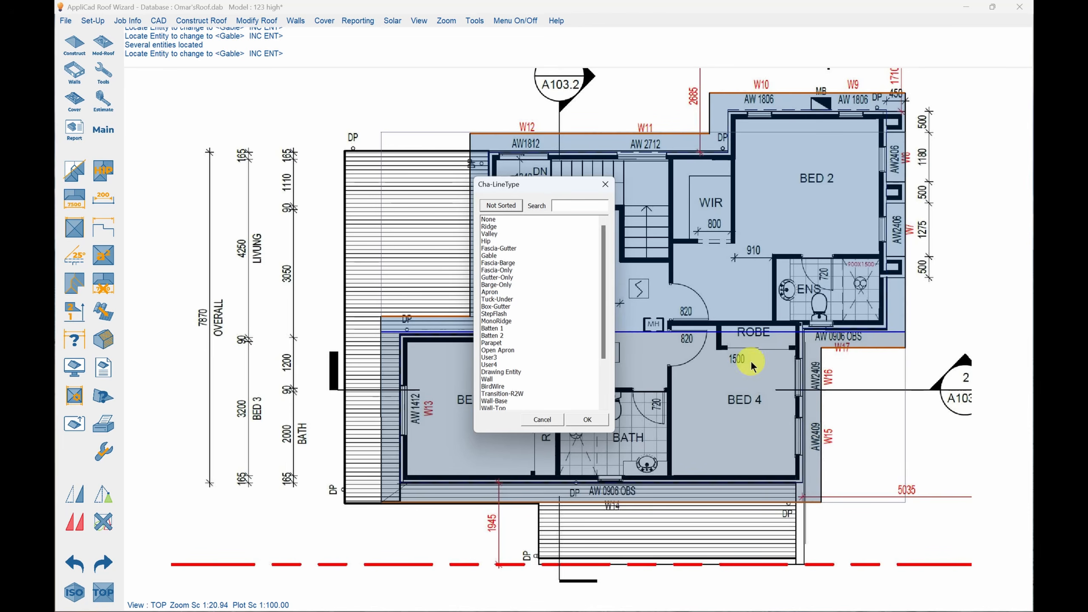
{"action": "key", "text": "Escape"}
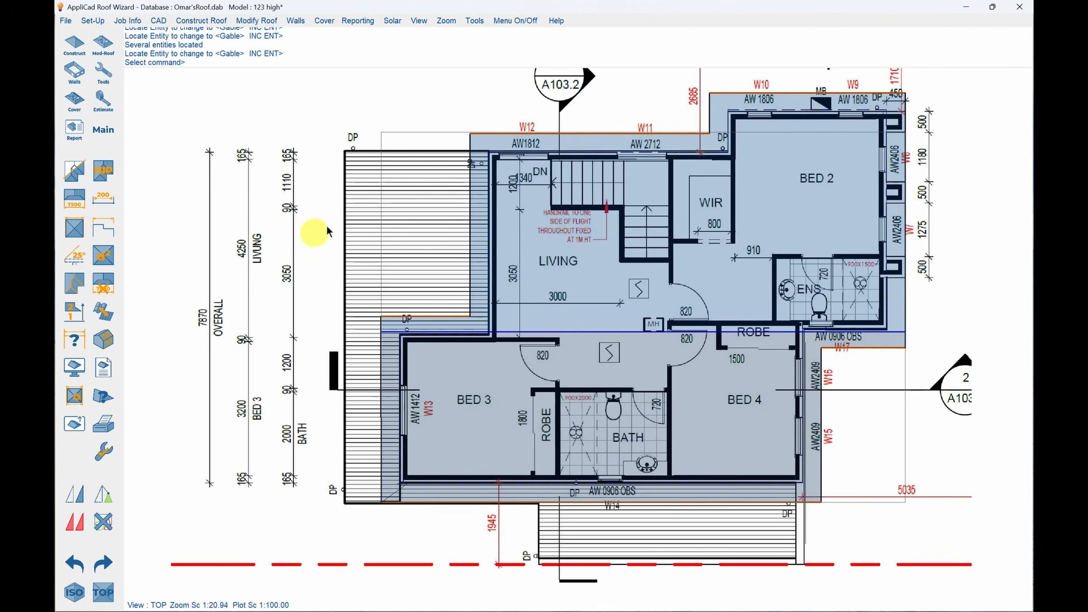
Digitize a new roof outline beside Living and W13, about 3460 by 8375 mm with a 1370 mm short side, and close it square.
{"action": "left_click", "coordinate": [72, 39]}
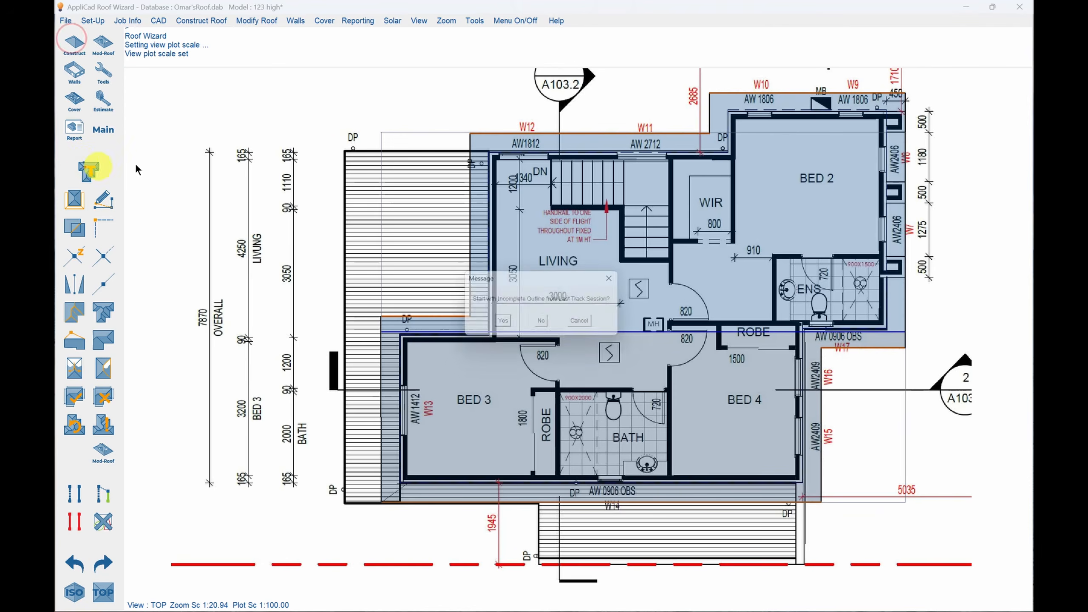
{"action": "left_click", "coordinate": [543, 324]}
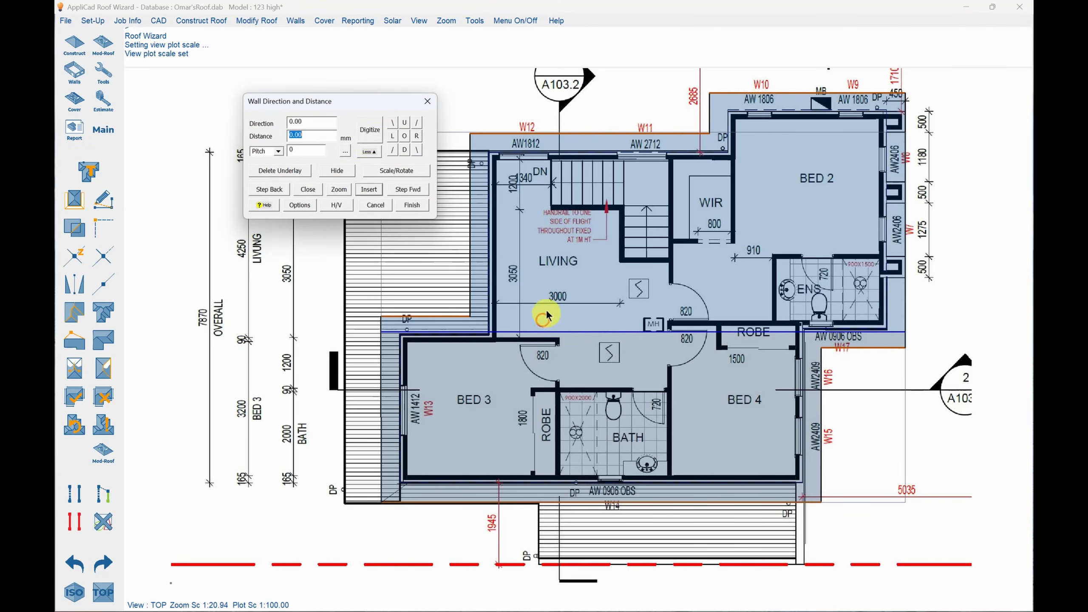
{"action": "left_click", "coordinate": [370, 136]}
{"action": "left_click", "coordinate": [584, 340]}
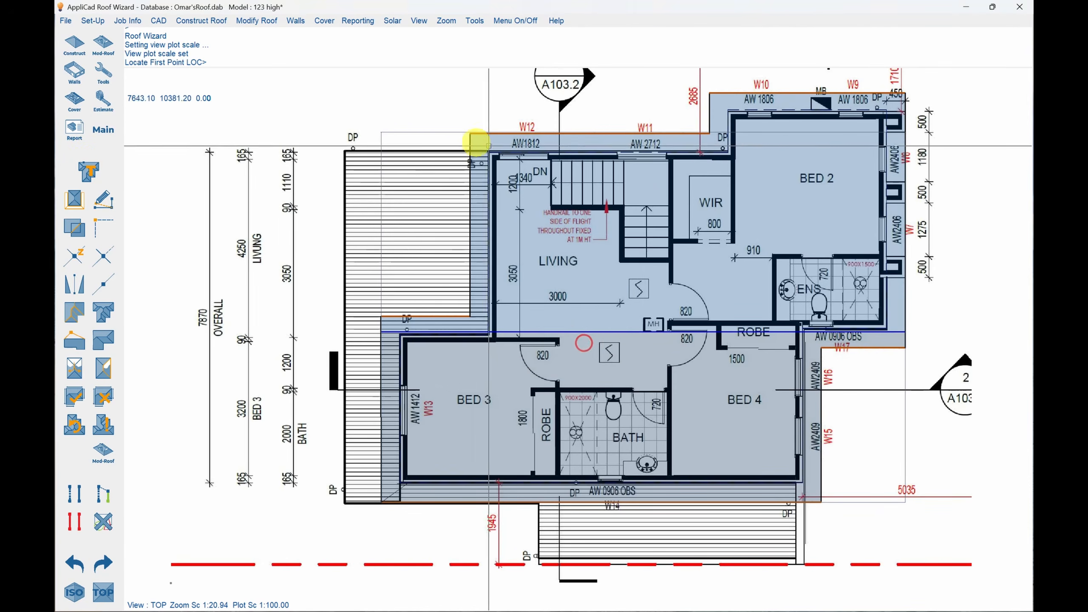
{"action": "left_click", "coordinate": [487, 151]}
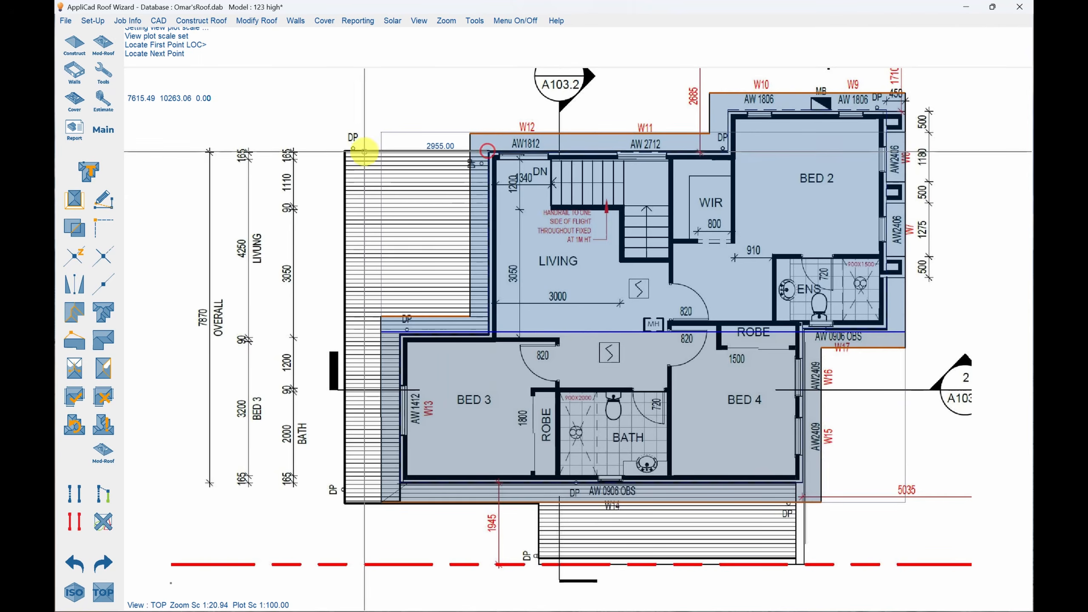
{"action": "left_click", "coordinate": [344, 149]}
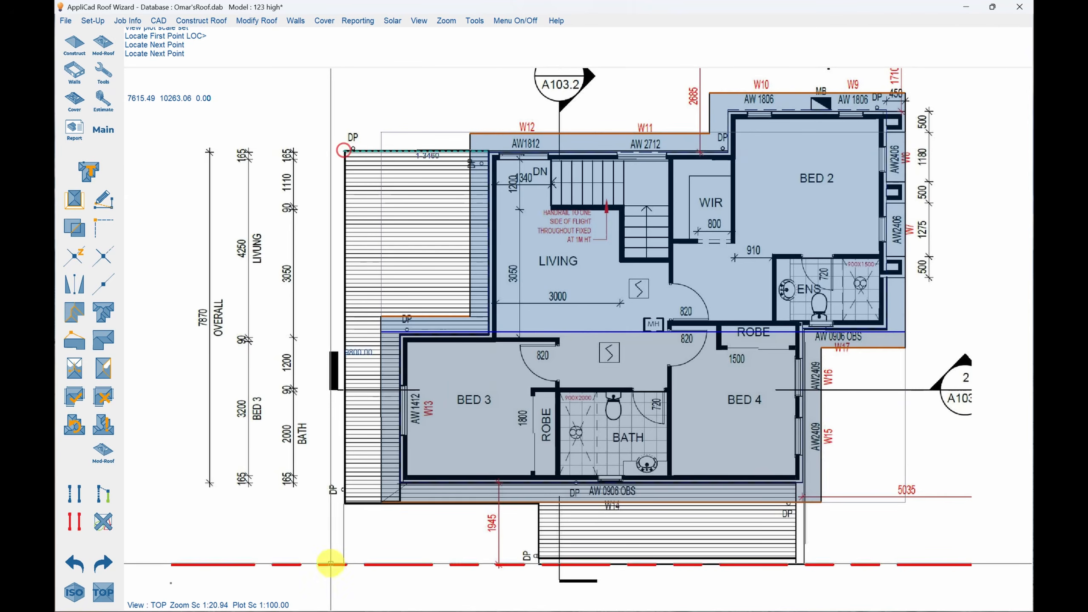
{"action": "left_click", "coordinate": [344, 503]}
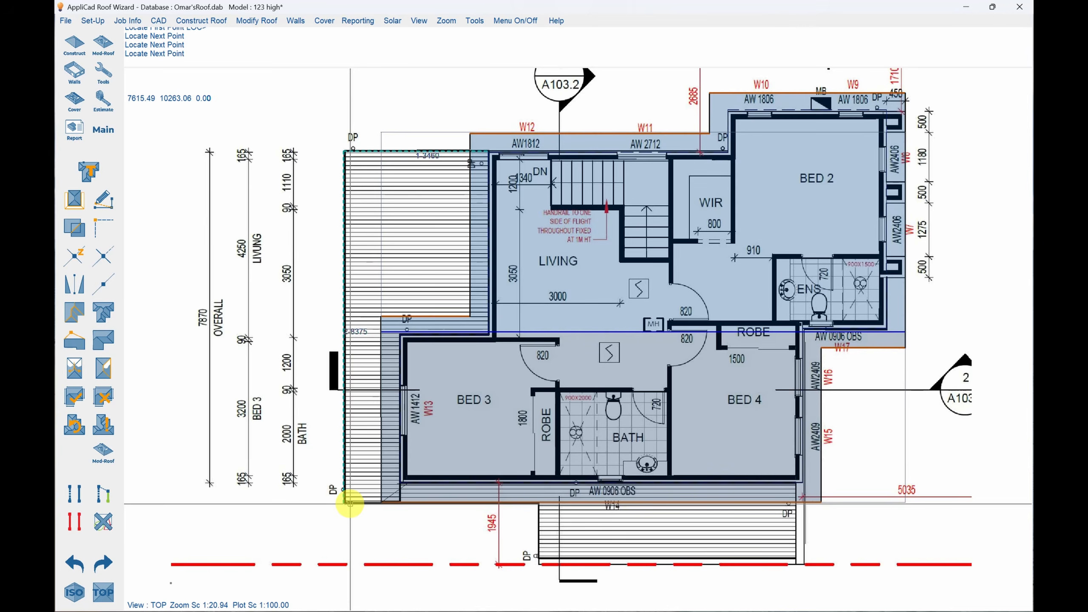
{"action": "left_click", "coordinate": [399, 502]}
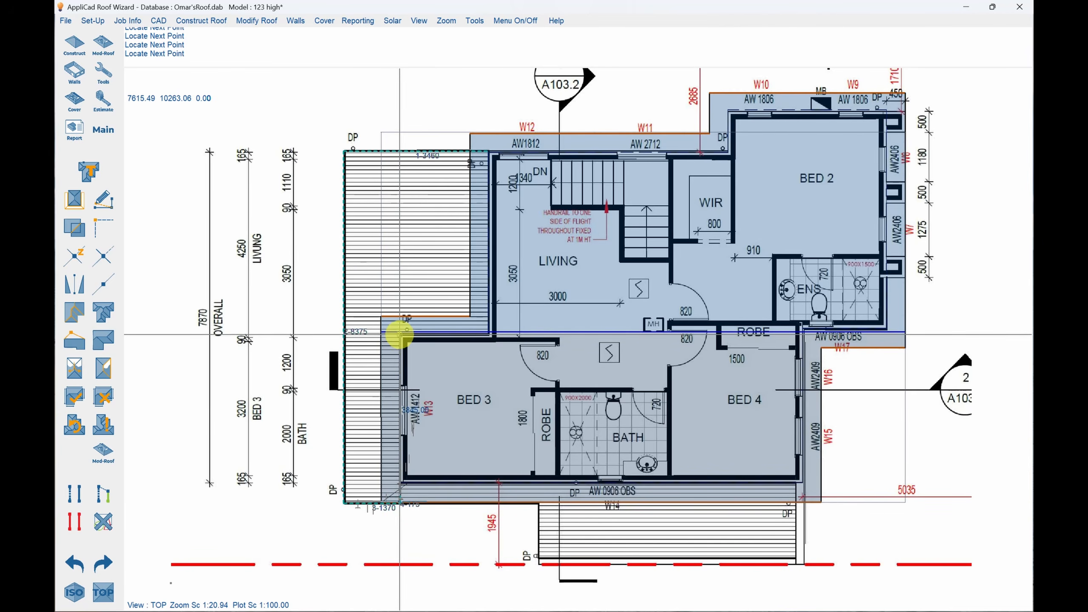
{"action": "left_click", "coordinate": [400, 335]}
{"action": "right_click", "coordinate": [554, 327]}
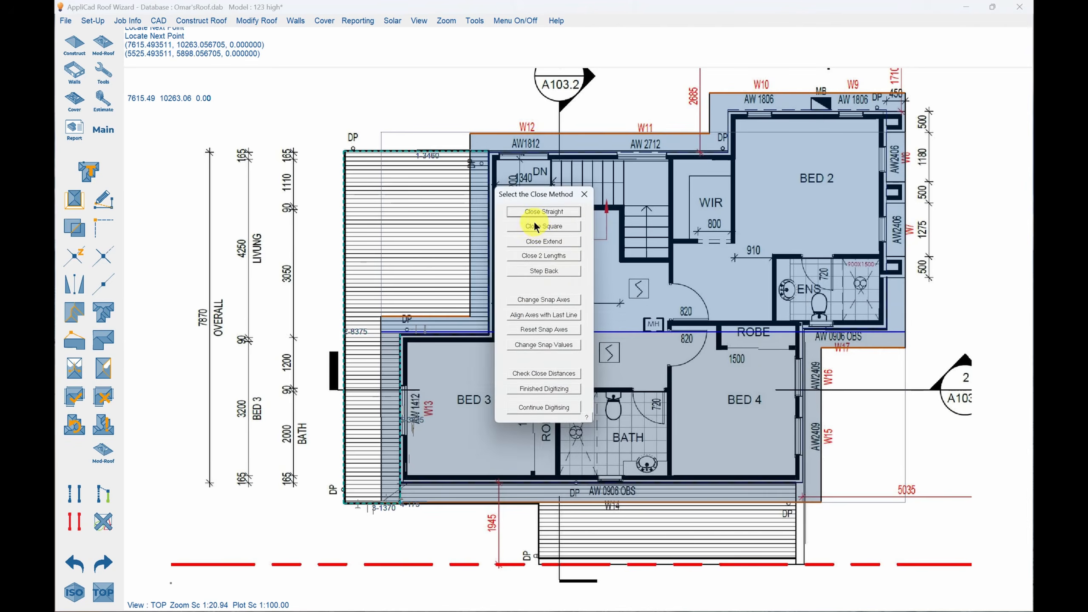
{"action": "left_click", "coordinate": [537, 225]}
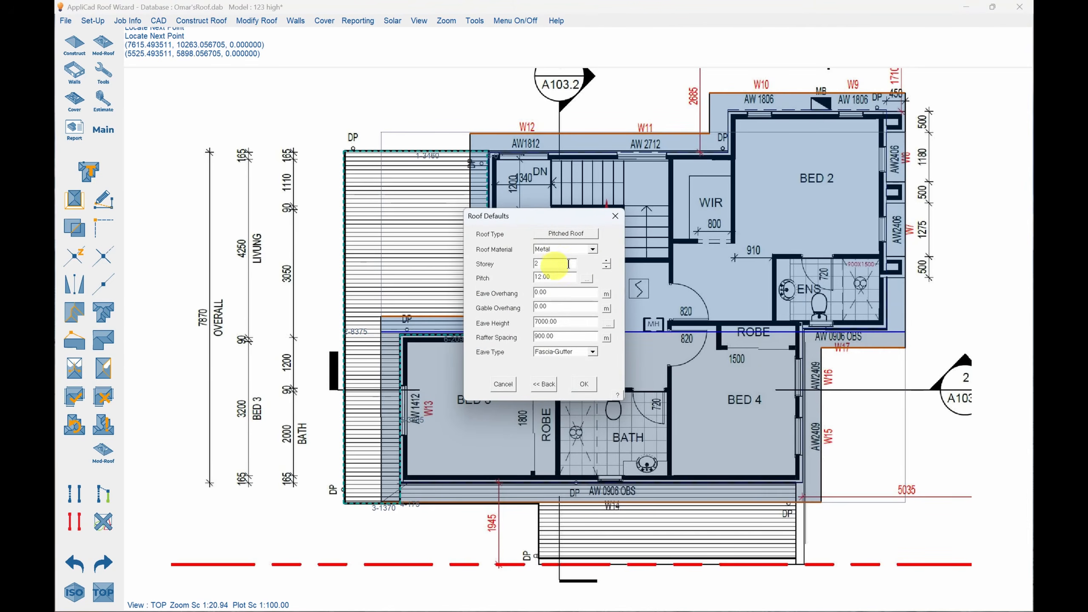
Build it as a single slope metal roof, storey 1, pitch 5, eave height 3500, pitched up from the long outer edge away from Living.
{"action": "left_click", "coordinate": [582, 234]}
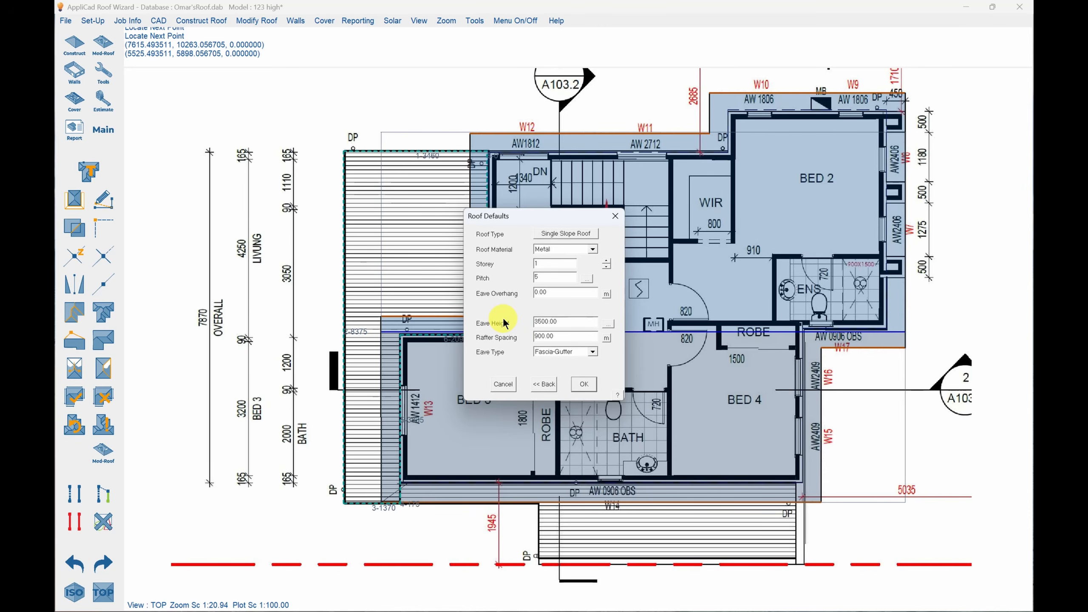
{"action": "left_click", "coordinate": [582, 385]}
{"action": "left_click", "coordinate": [554, 305]}
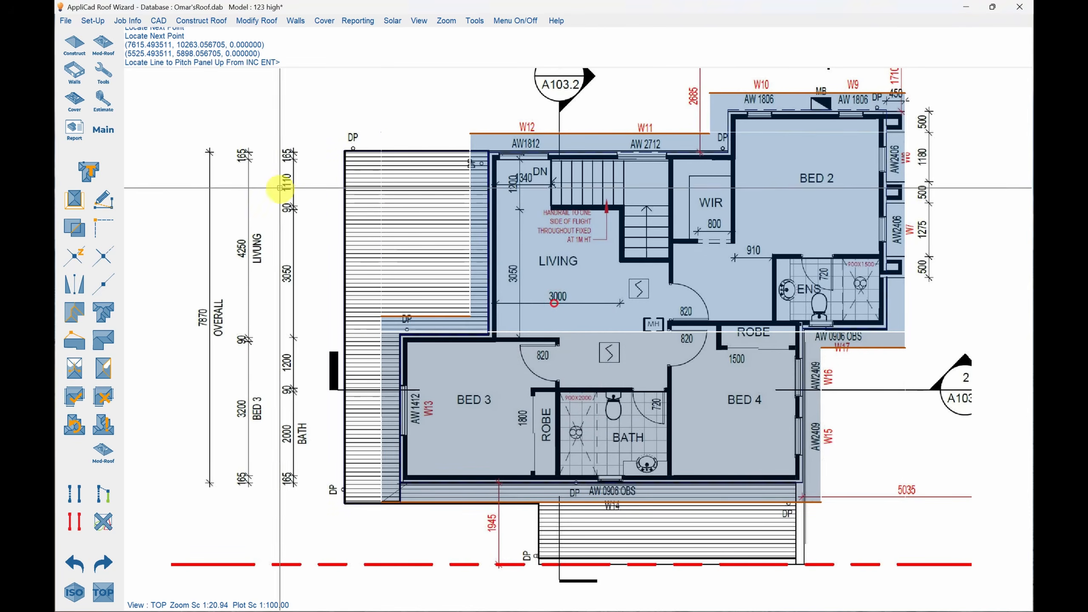
{"action": "left_click", "coordinate": [345, 232]}
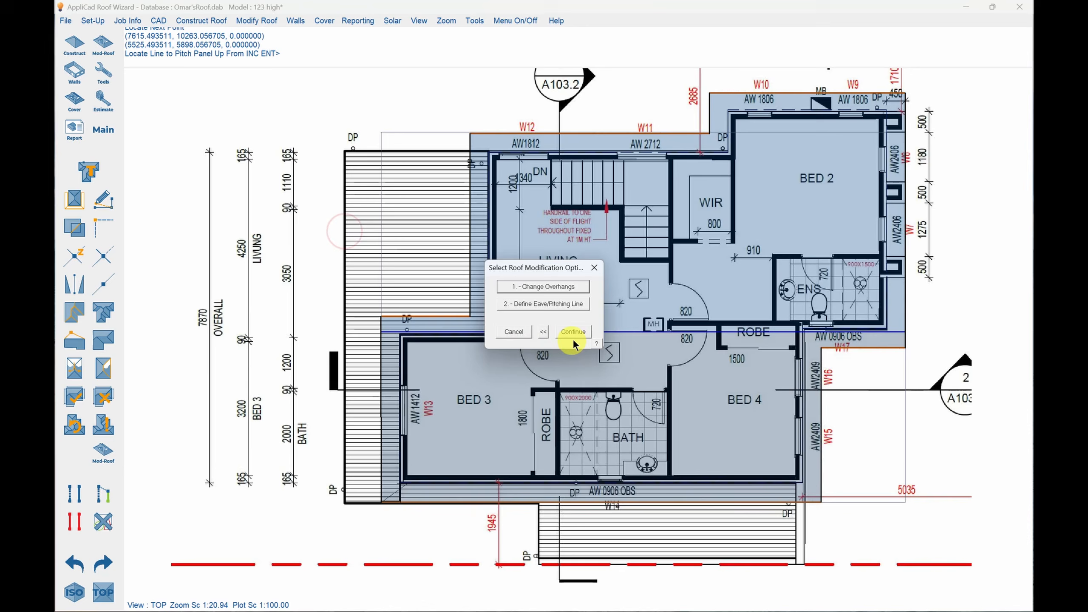
{"action": "left_click", "coordinate": [573, 331]}
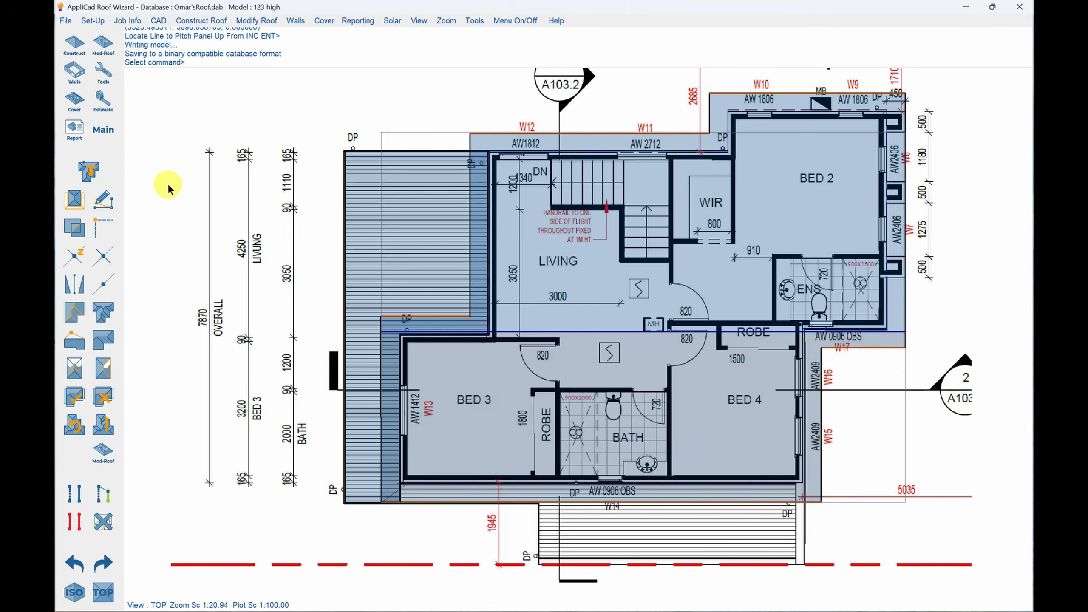
Digitize a new stepped outline around the hatched roof by W14, with sides about 1270, 3305 and 535 mm, and close it square.
{"action": "left_click", "coordinate": [89, 171]}
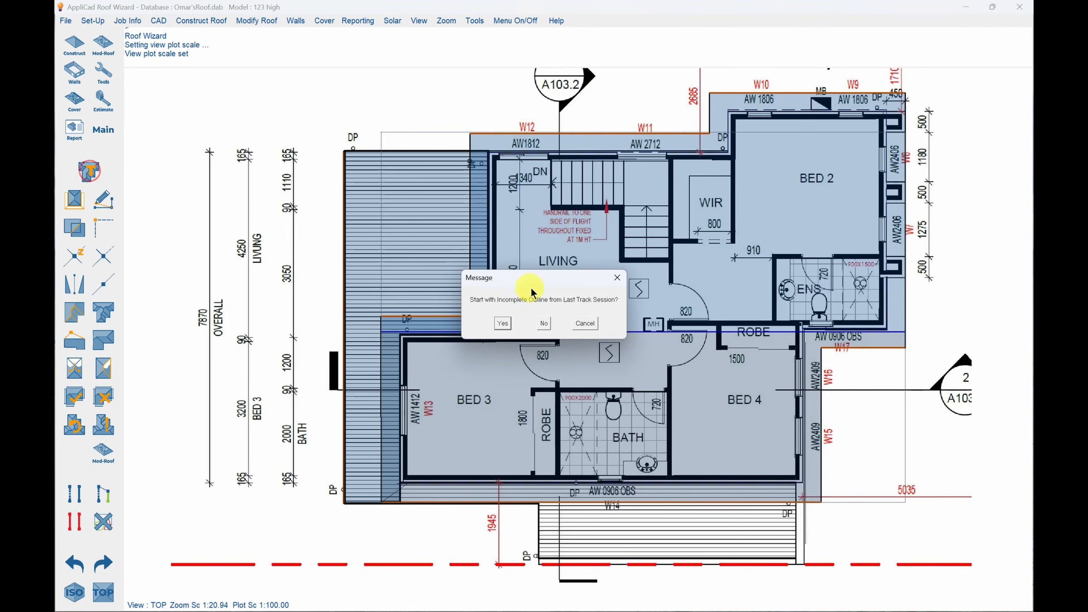
{"action": "left_click", "coordinate": [543, 323]}
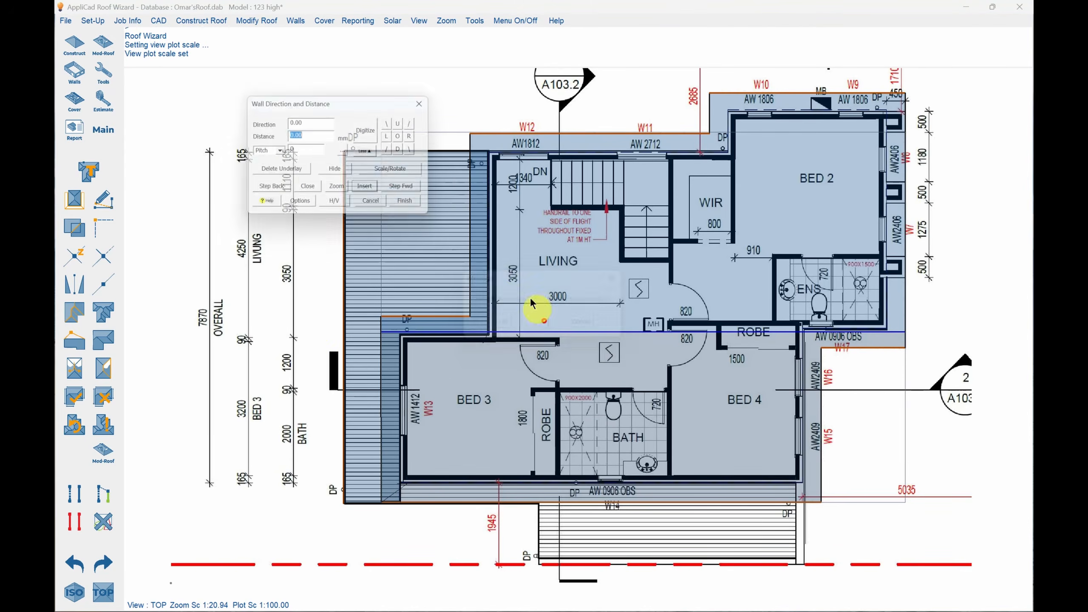
{"action": "left_click", "coordinate": [369, 136]}
{"action": "left_click", "coordinate": [585, 340]}
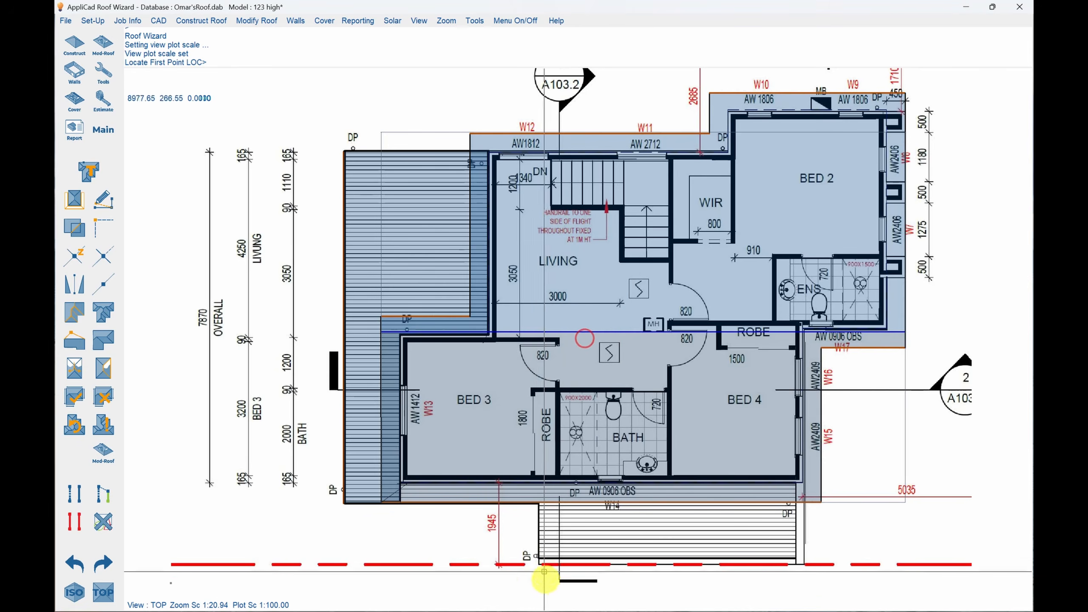
{"action": "left_click", "coordinate": [538, 557]}
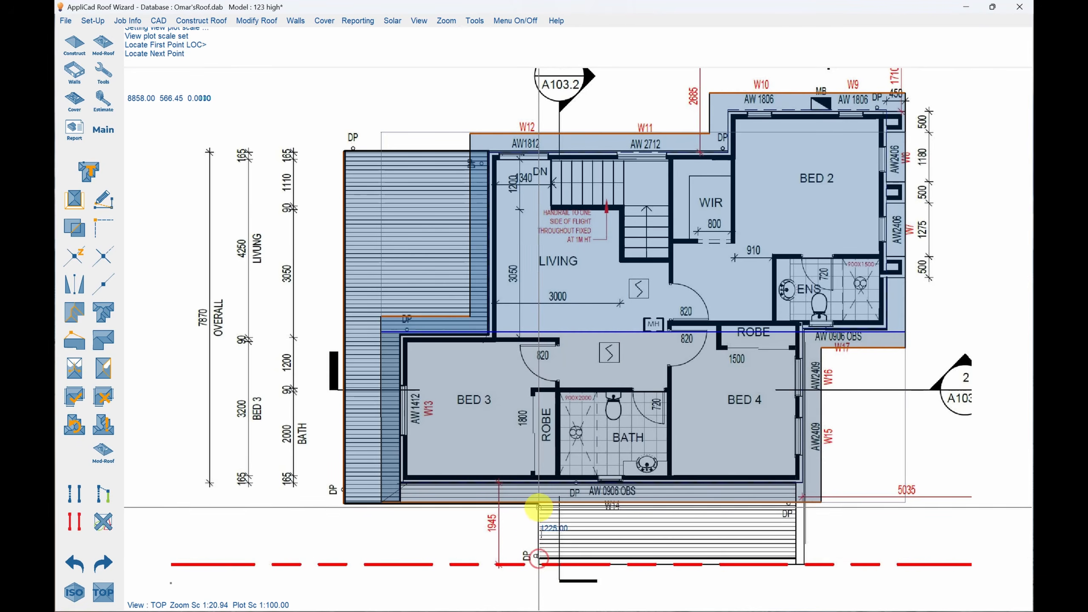
{"action": "left_click", "coordinate": [539, 506]}
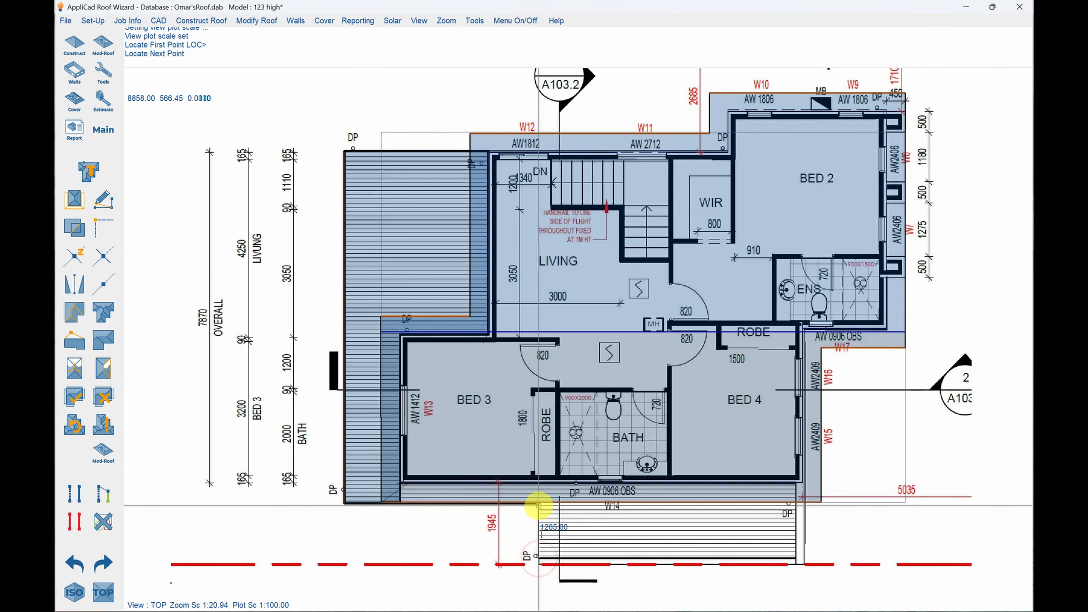
{"action": "left_click", "coordinate": [399, 503]}
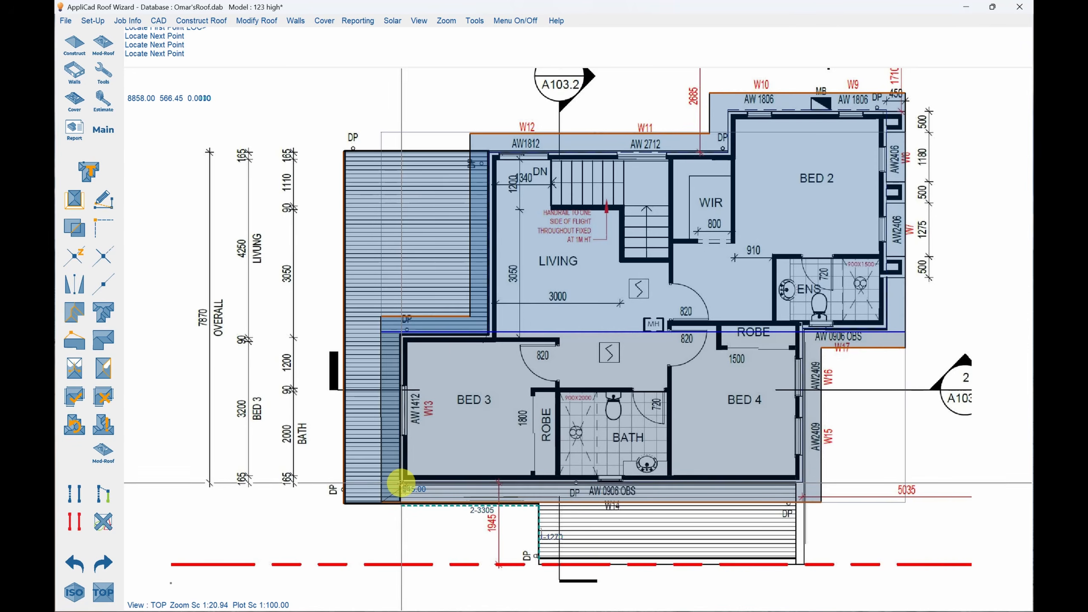
{"action": "left_click", "coordinate": [401, 483]}
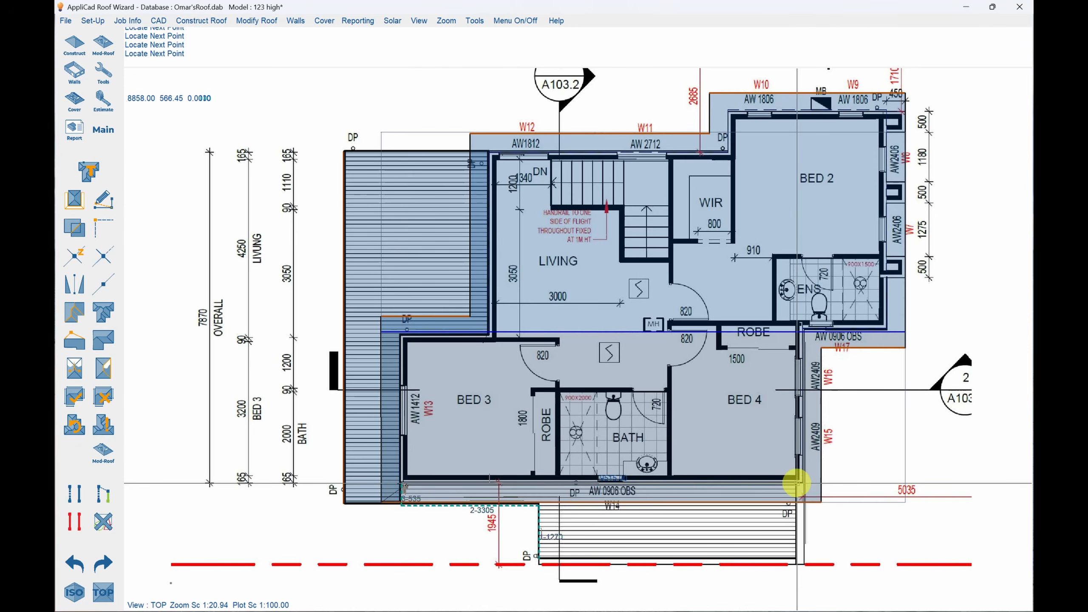
{"action": "left_click", "coordinate": [795, 482]}
{"action": "right_click", "coordinate": [864, 463]}
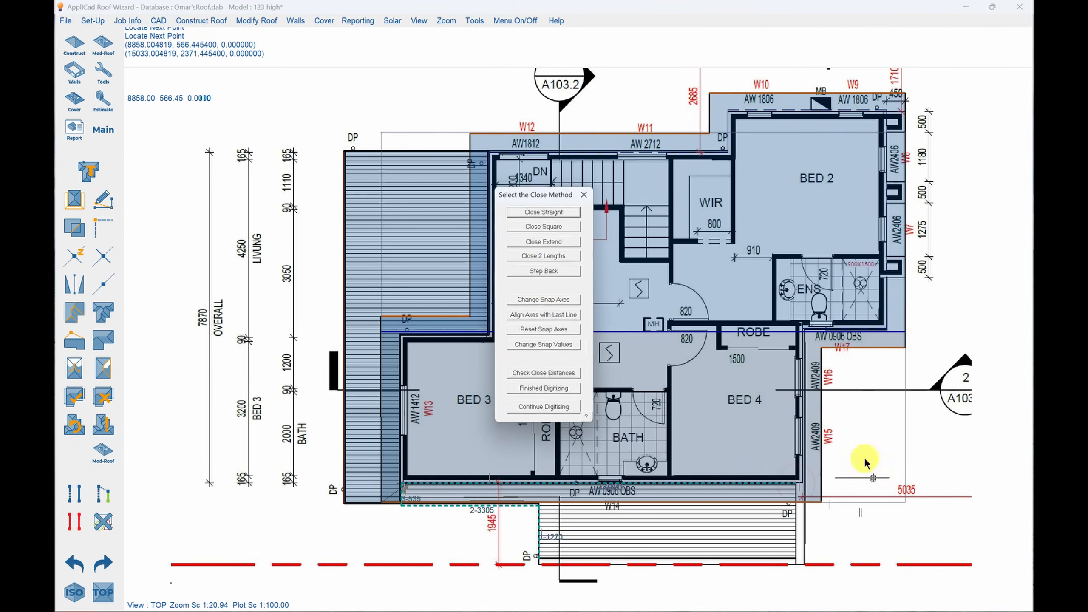
{"action": "left_click", "coordinate": [543, 226]}
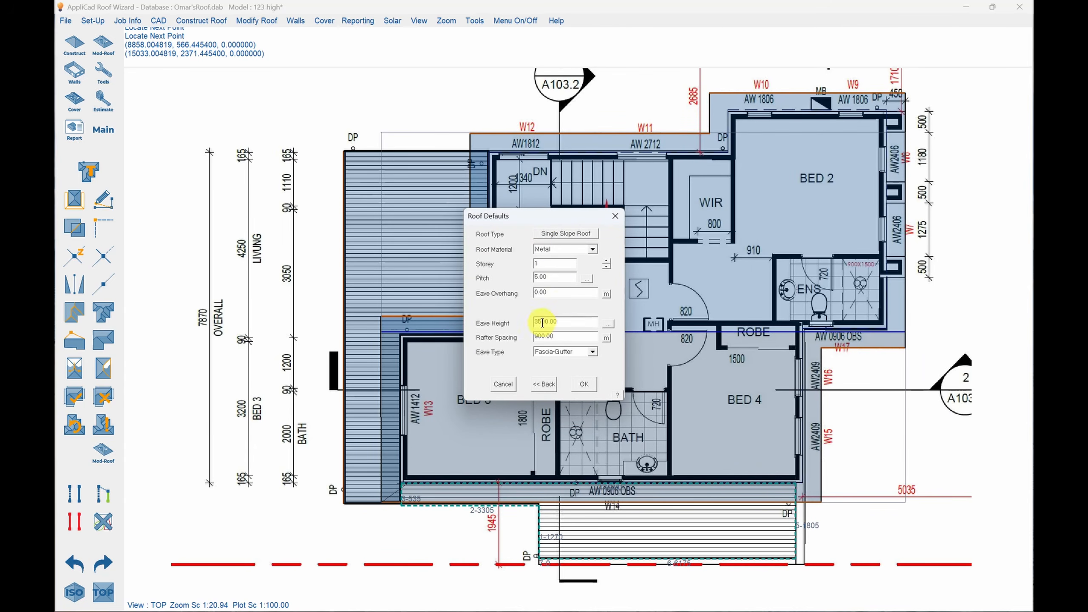
Build the W14 outline with the existing single slope defaults, defining its outermost fascia along the red dashed boundary as the pitching line.
{"action": "left_click", "coordinate": [584, 384]}
{"action": "left_click", "coordinate": [562, 305]}
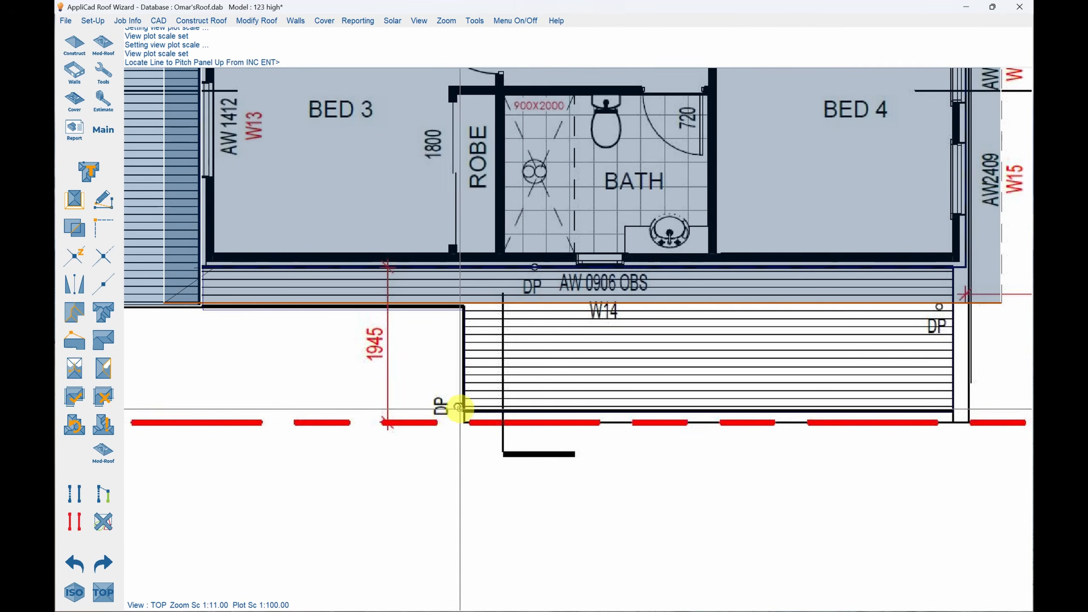
{"action": "left_click", "coordinate": [459, 407]}
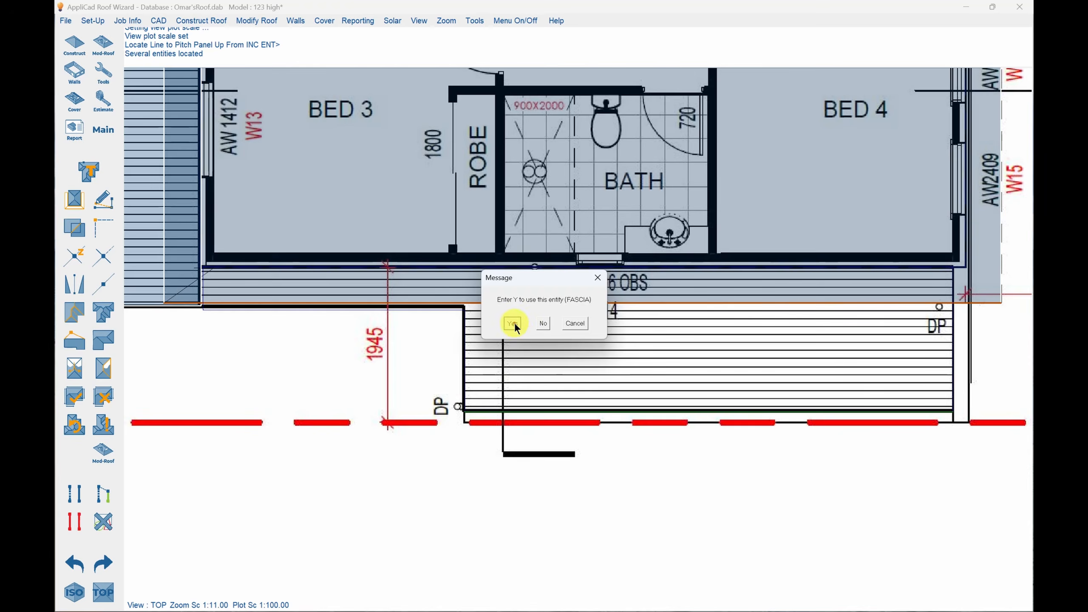
{"action": "left_click", "coordinate": [513, 323]}
{"action": "left_click", "coordinate": [570, 331]}
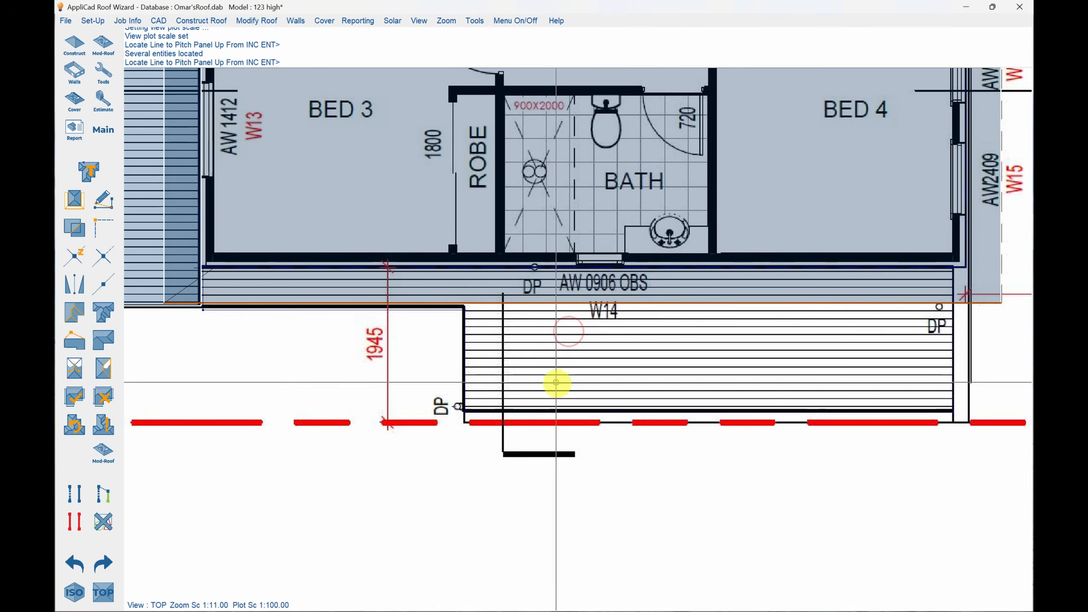
{"action": "scroll", "coordinate": [690, 442], "scroll_direction": "down", "scroll_amount": 4}
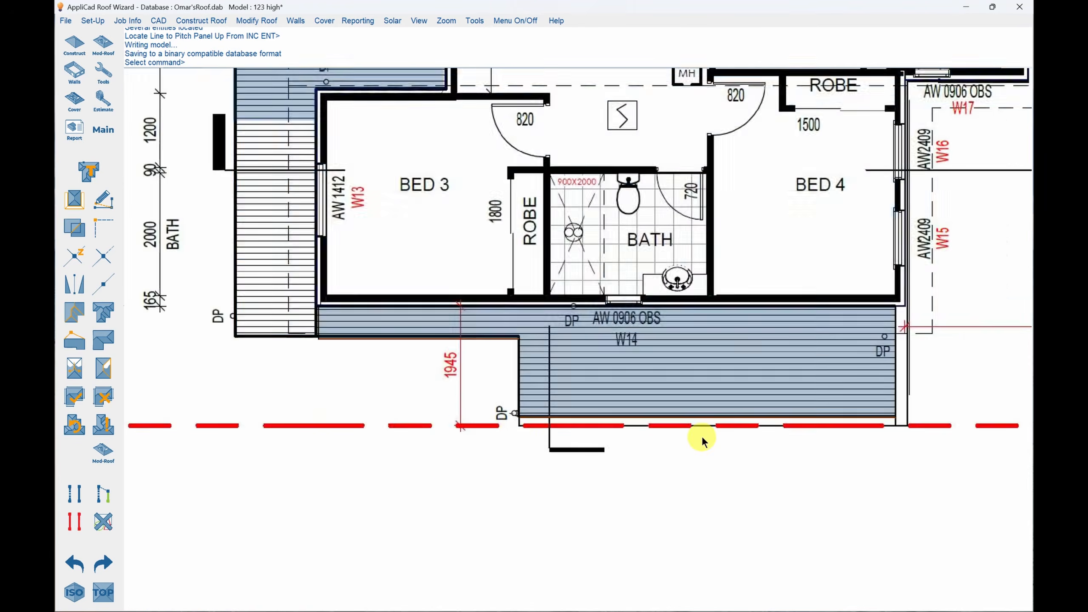
Inspect the upper roof and both lower roofs in plan and isometric views, and return to the plan view.
{"action": "scroll", "coordinate": [333, 473], "scroll_direction": "down", "scroll_amount": 1}
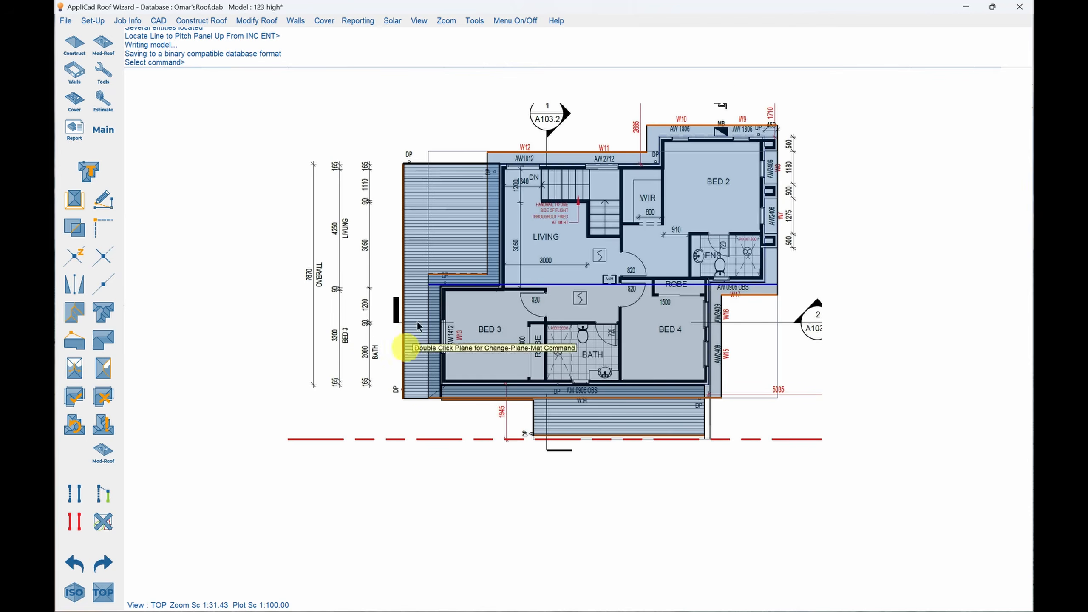
{"action": "scroll", "coordinate": [764, 104], "scroll_direction": "up", "scroll_amount": 1}
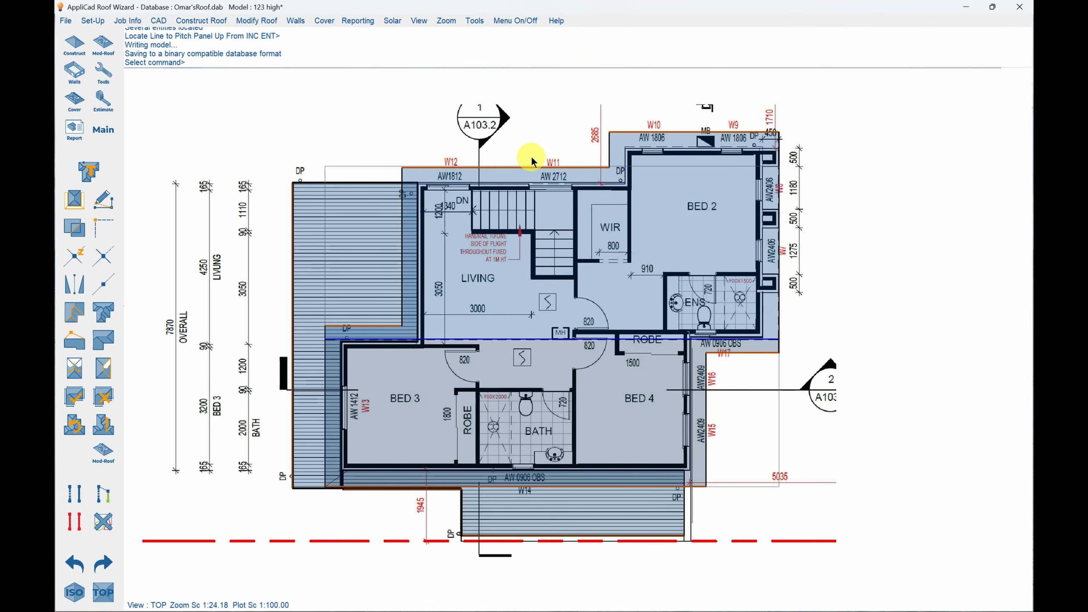
{"action": "left_click", "coordinate": [73, 592]}
{"action": "scroll", "coordinate": [553, 194], "scroll_direction": "down", "scroll_amount": 1}
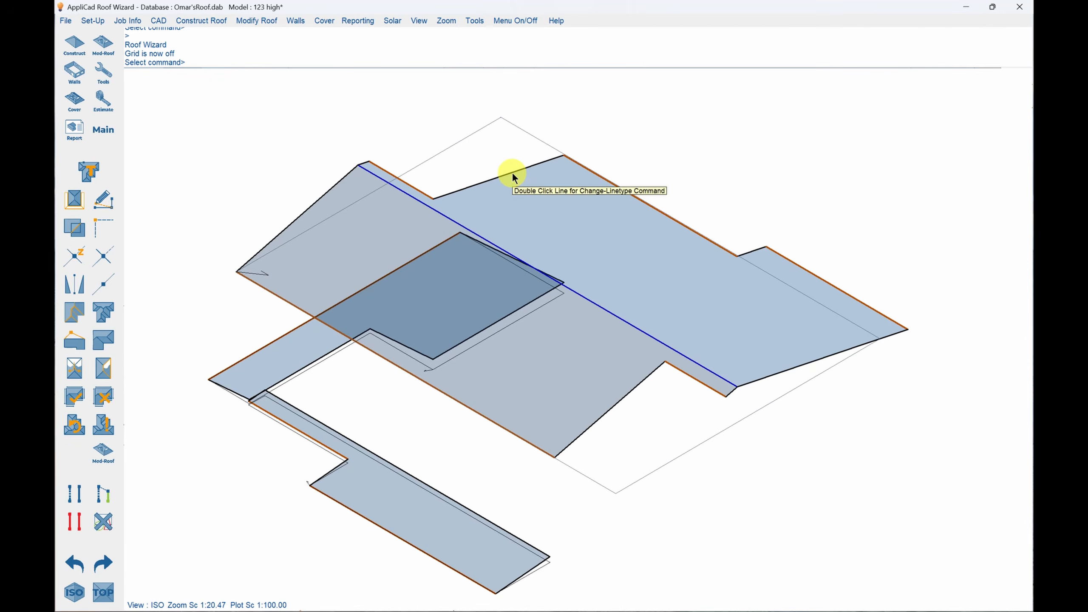
{"action": "left_click", "coordinate": [418, 20]}
{"action": "left_click", "coordinate": [422, 31]}
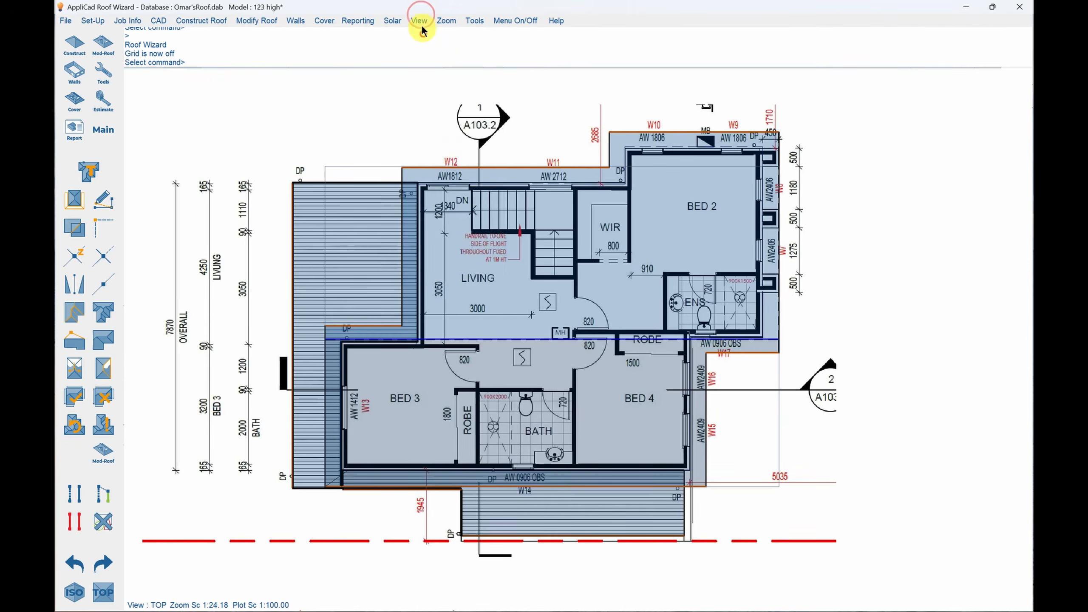
Split the display into top, isometric, front and right views and fit the model in the isometric, right and front views.
{"action": "left_click", "coordinate": [420, 21]}
{"action": "left_click", "coordinate": [445, 176]}
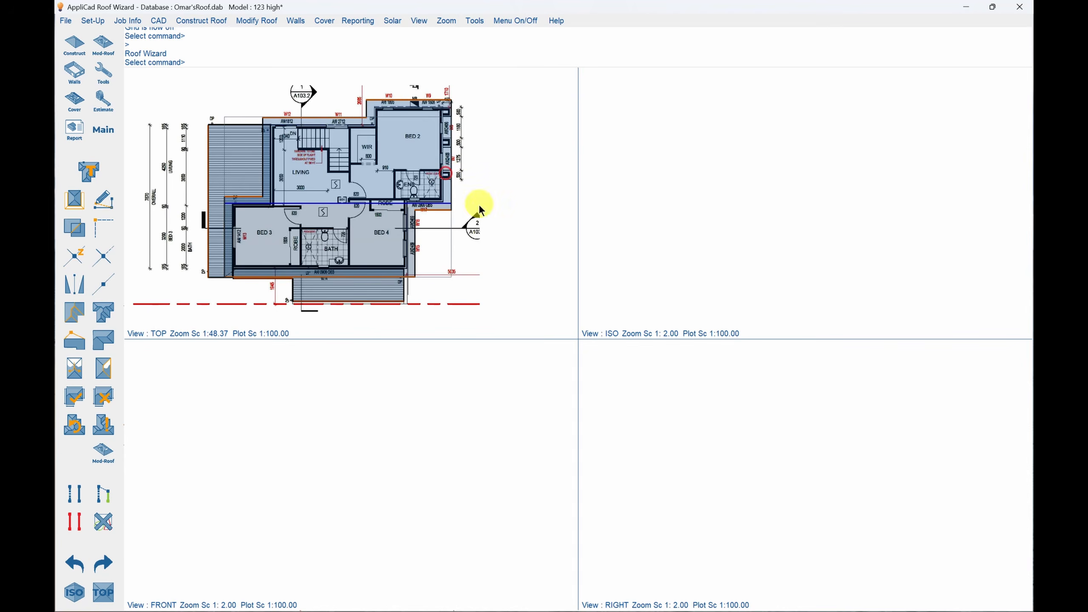
{"action": "left_click", "coordinate": [445, 20]}
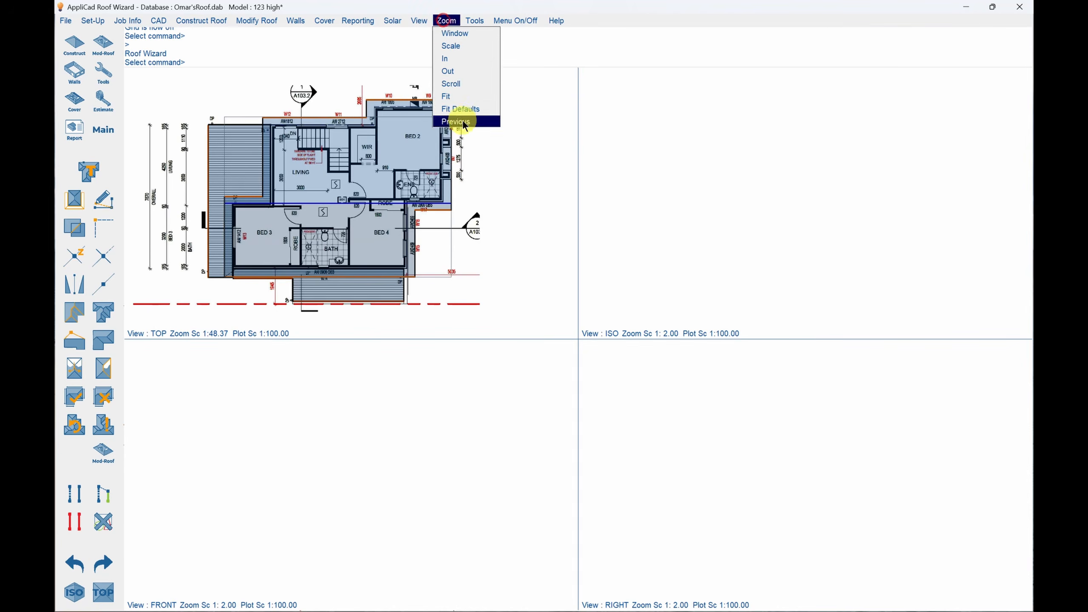
{"action": "left_click", "coordinate": [460, 96]}
{"action": "left_click", "coordinate": [681, 170]}
{"action": "left_click", "coordinate": [752, 509]}
{"action": "left_click", "coordinate": [422, 463]}
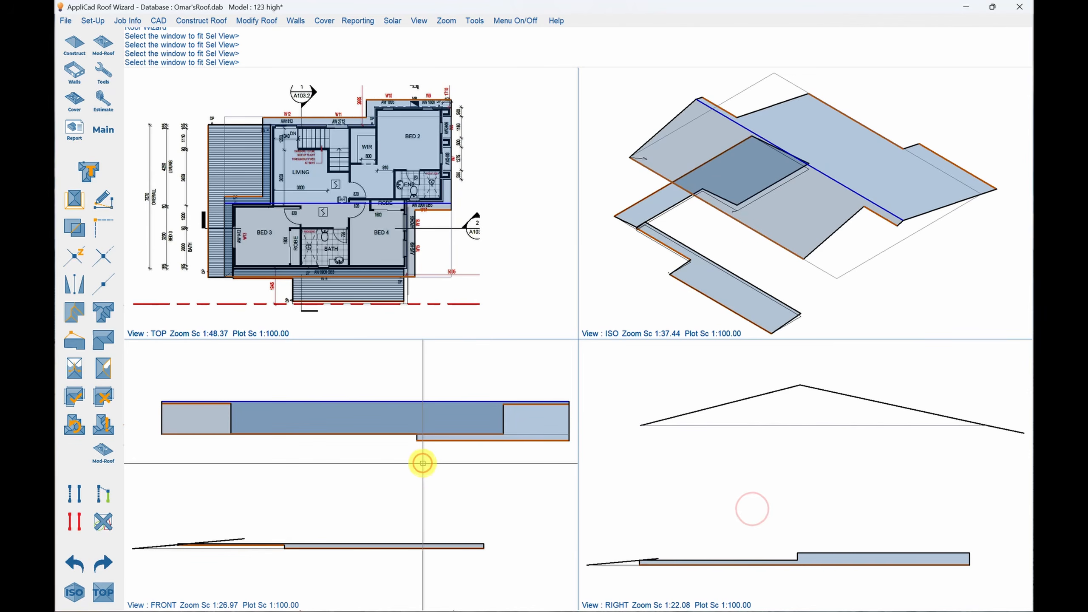
{"action": "right_click", "coordinate": [533, 566]}
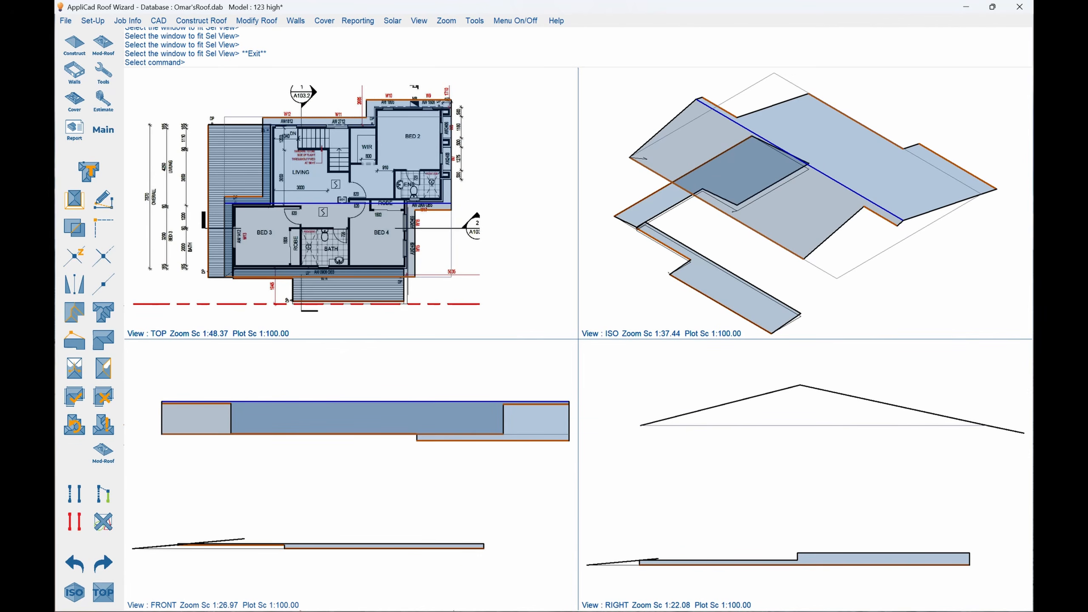
Switch to the architectural drawings PDF, examine the roof heights and slopes on the elevations, and return to Roof Wizard.
{"action": "key", "text": "alt+Tab"}
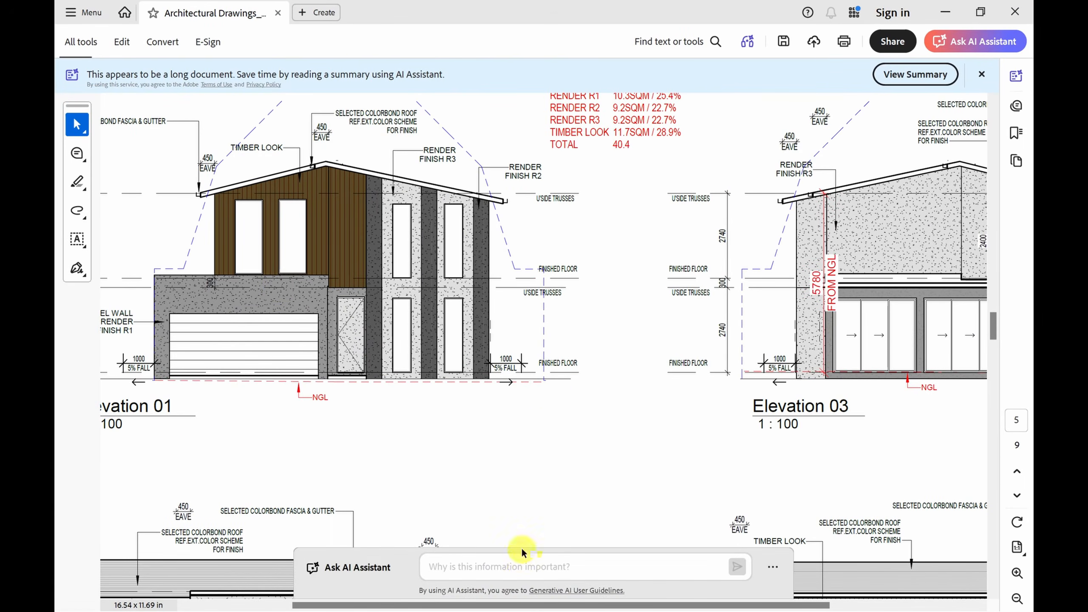
{"action": "scroll", "coordinate": [546, 352], "scroll_direction": "down", "scroll_amount": 1, "text": "ctrl"}
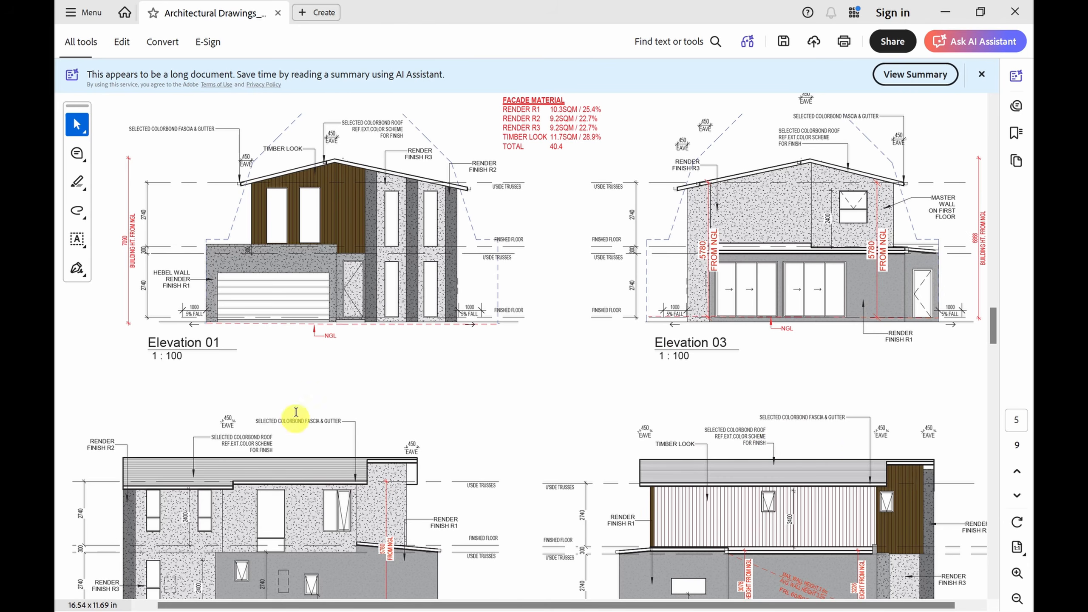
{"action": "left_click", "coordinate": [945, 12]}
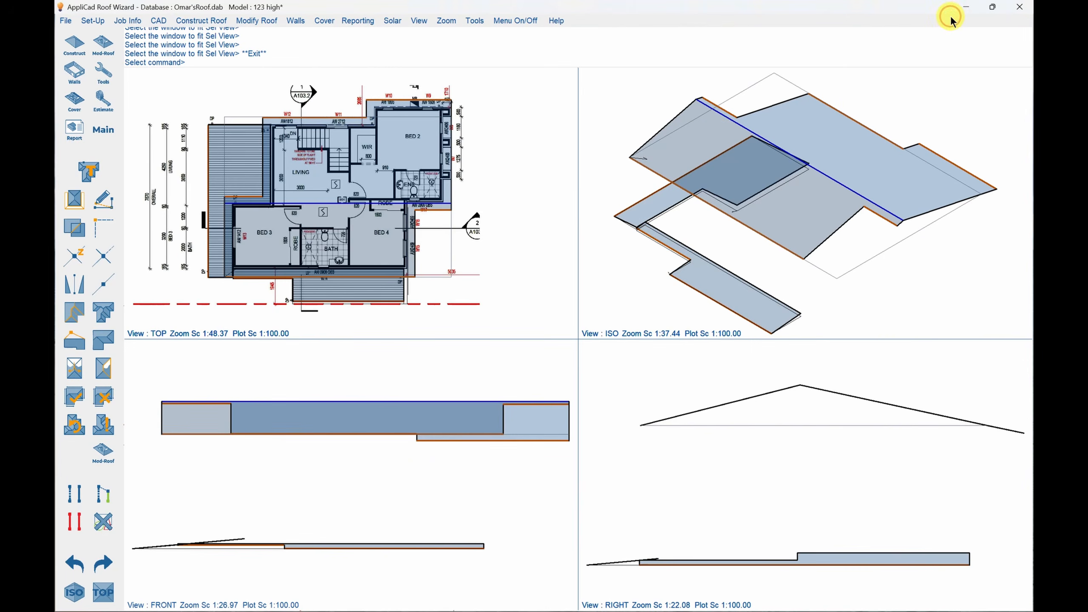